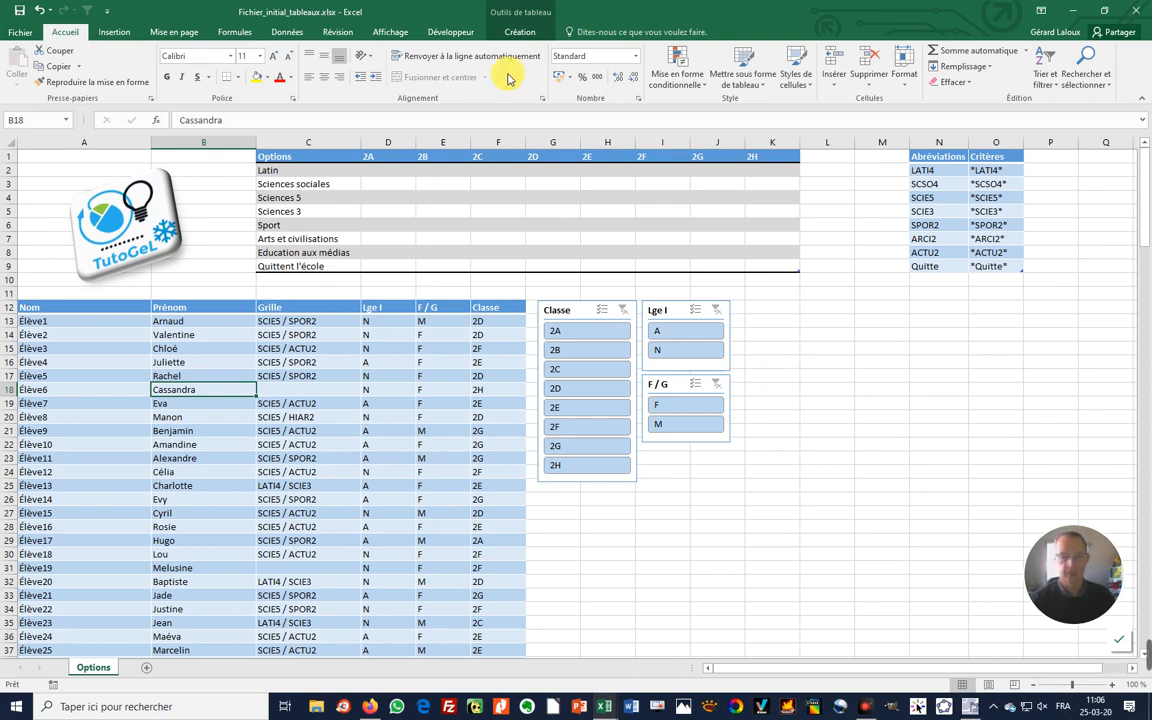
- Insert the NB.SI function in the Latin row of the 2A column (cell D2), choosing it from the recently used functions
click(389, 175)
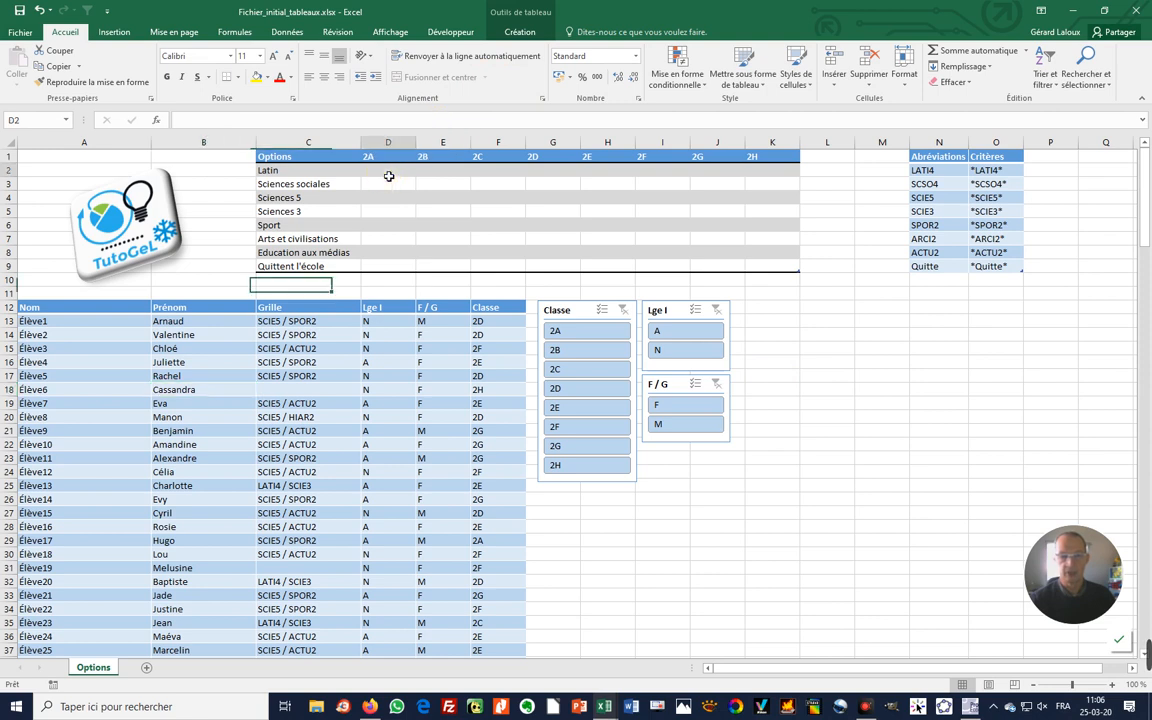
click(389, 175)
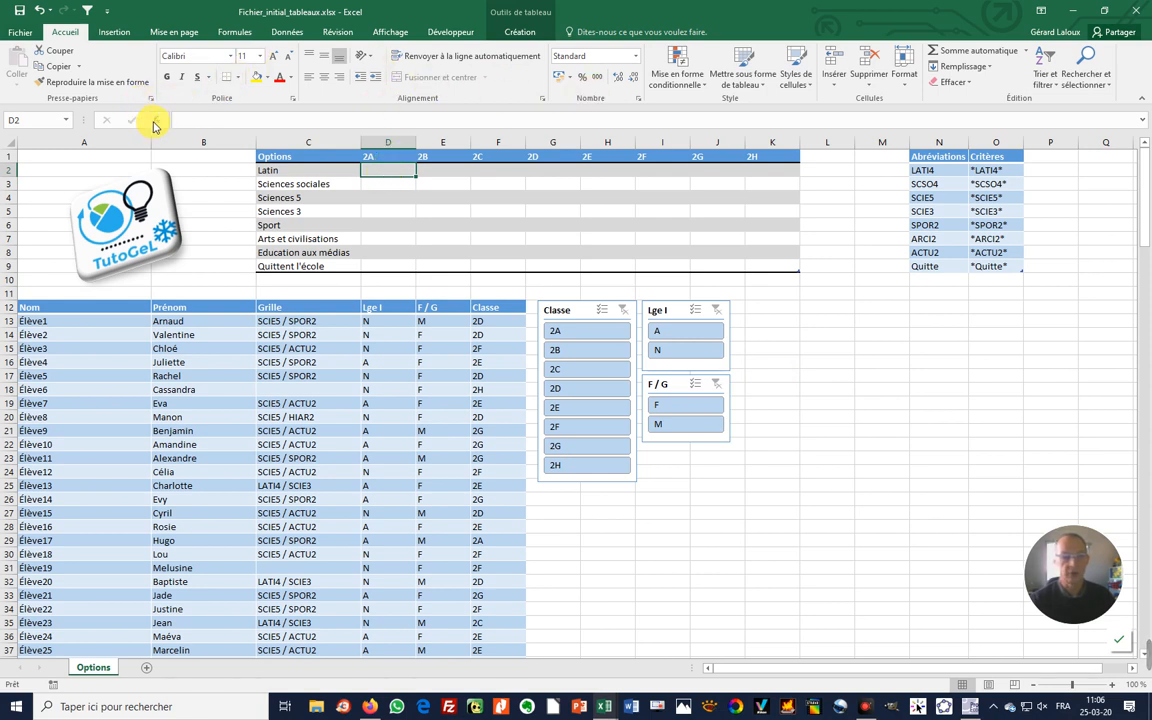
click(155, 120)
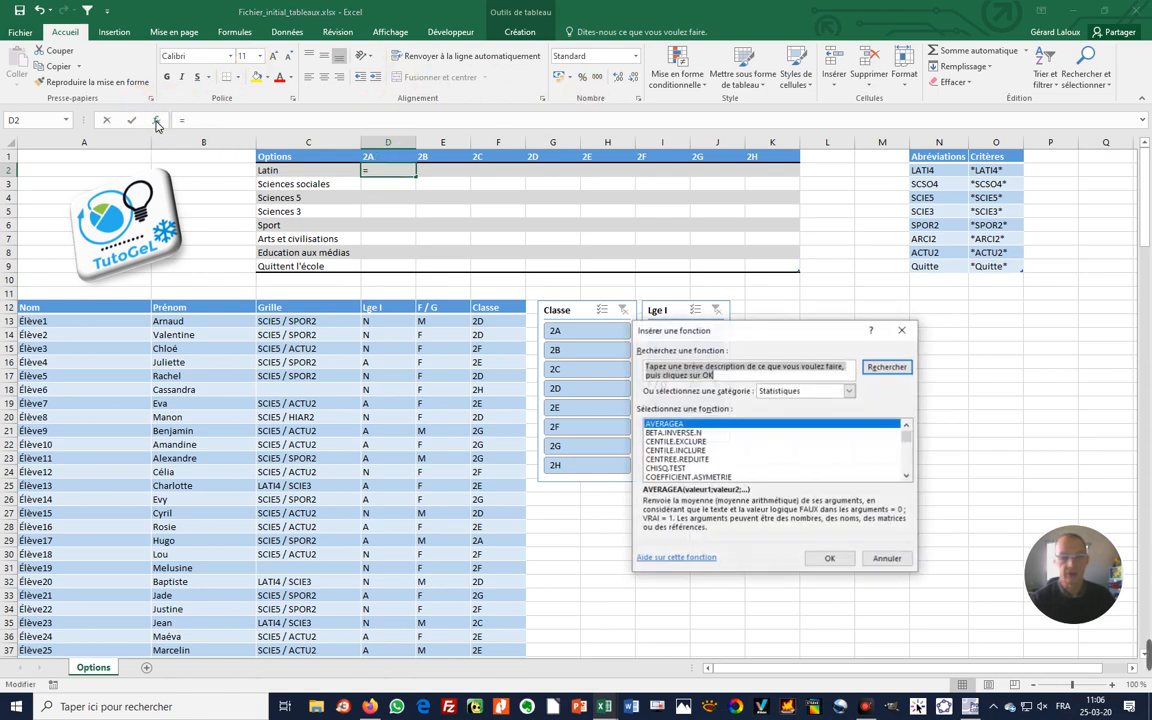
click(849, 391)
click(820, 402)
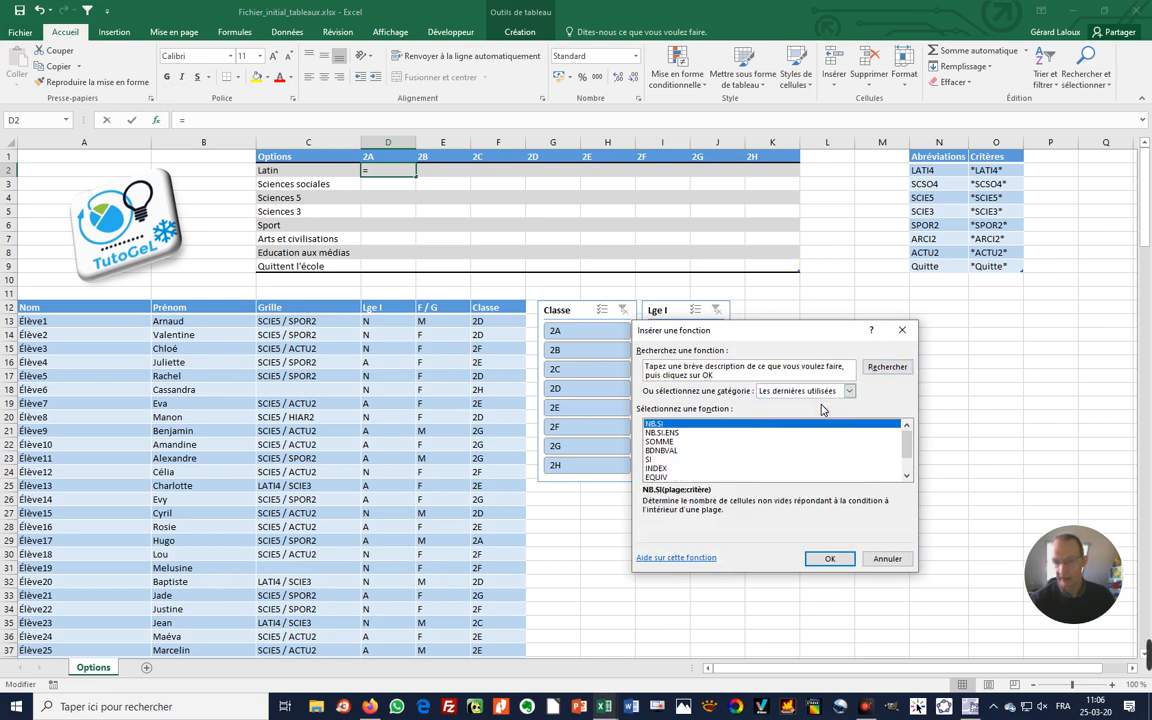
click(829, 561)
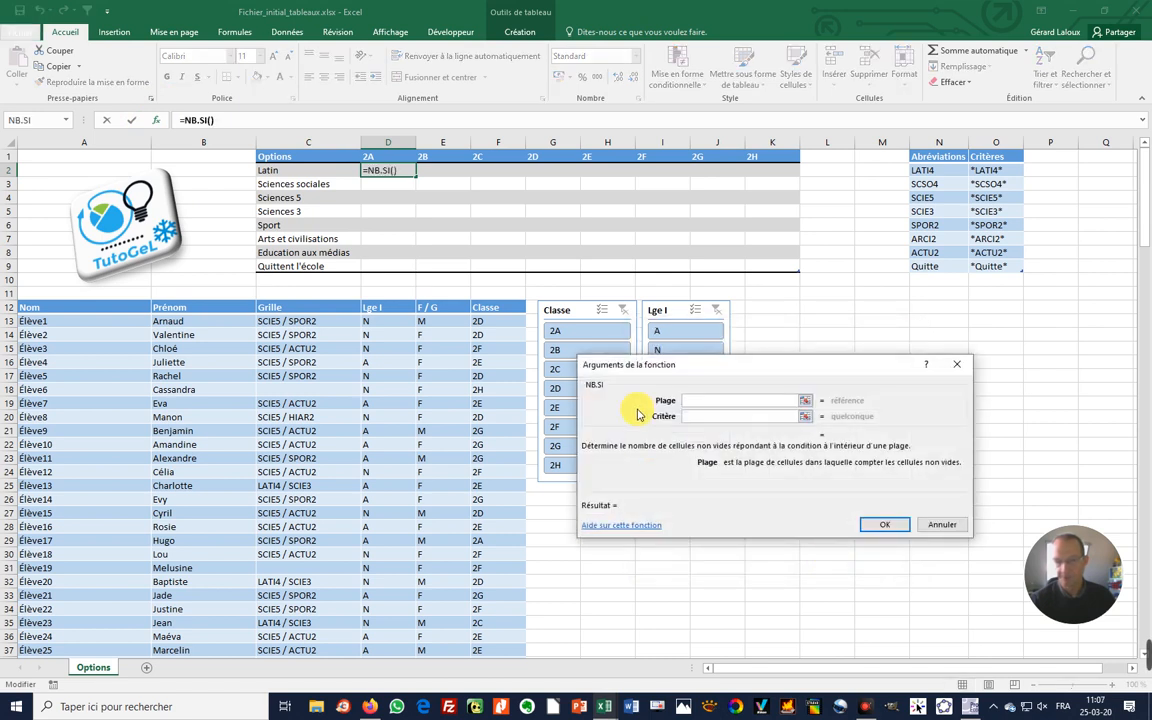
- Complete NB.SI with the Grille column of the student list as range and the *LATI4* cell in Critères as criterion
click(303, 311)
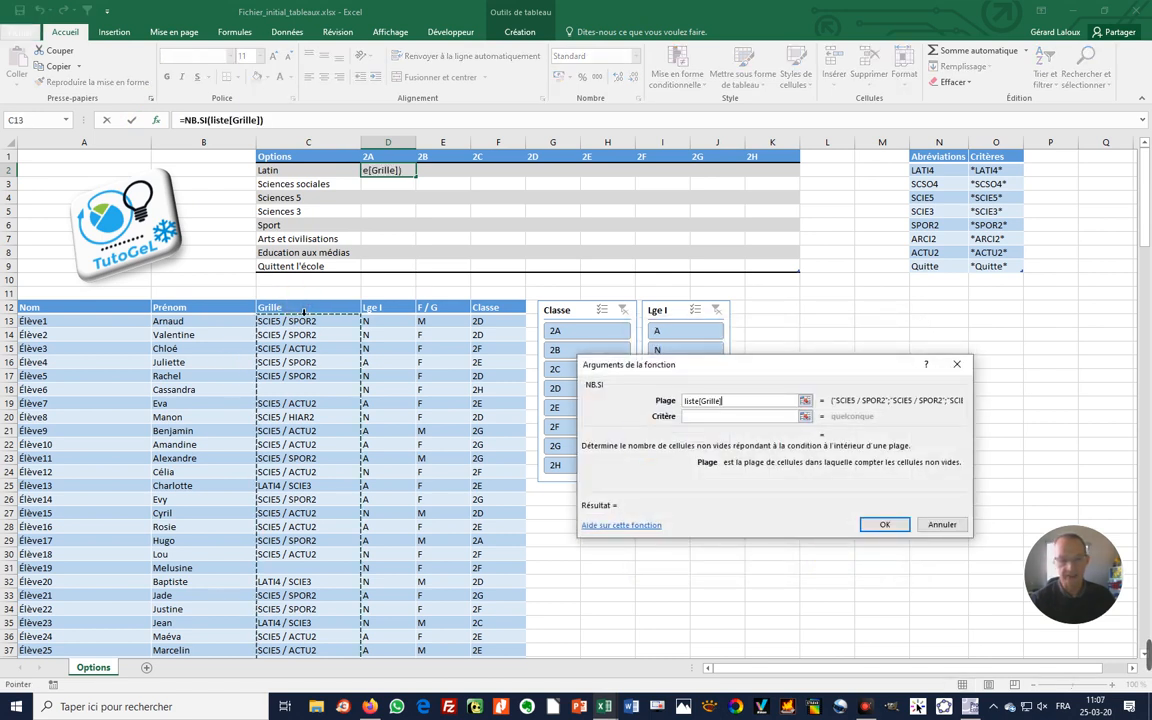
click(738, 418)
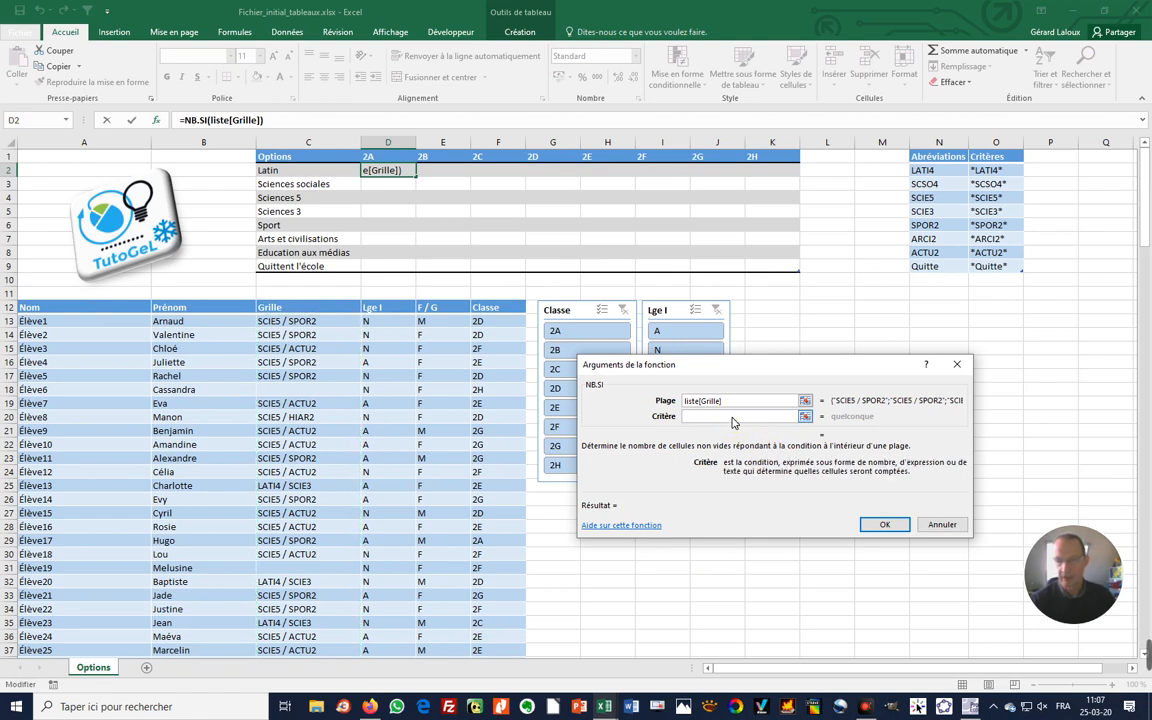
click(1000, 174)
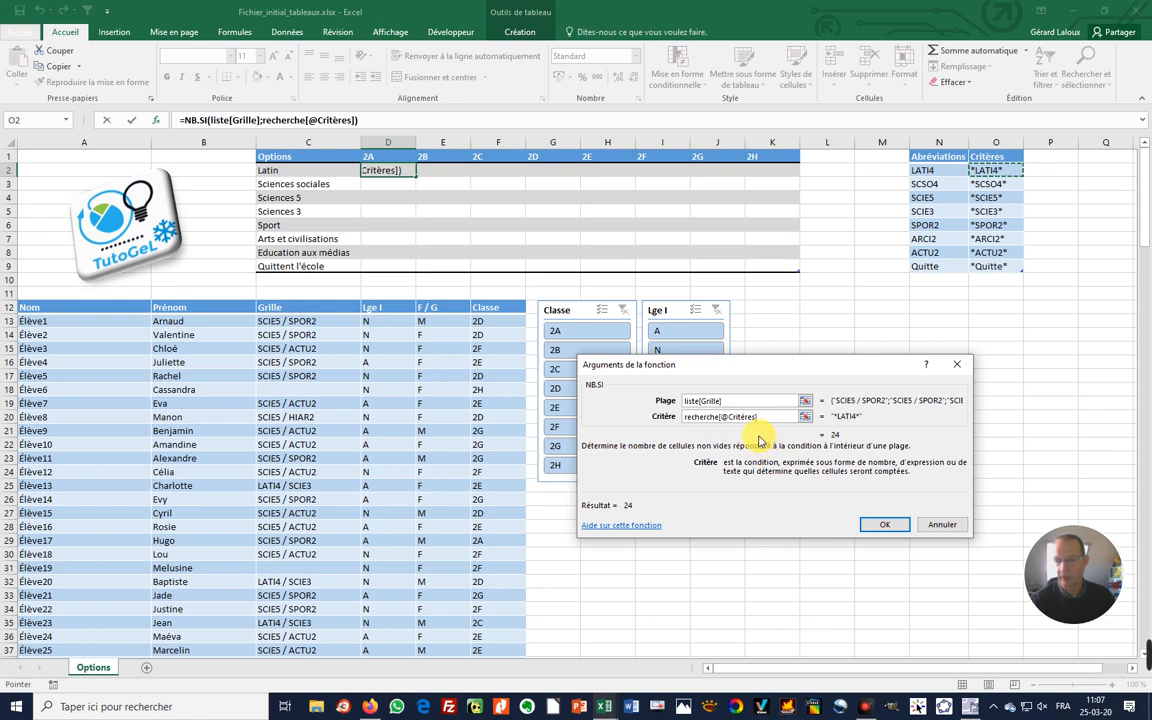
click(702, 401)
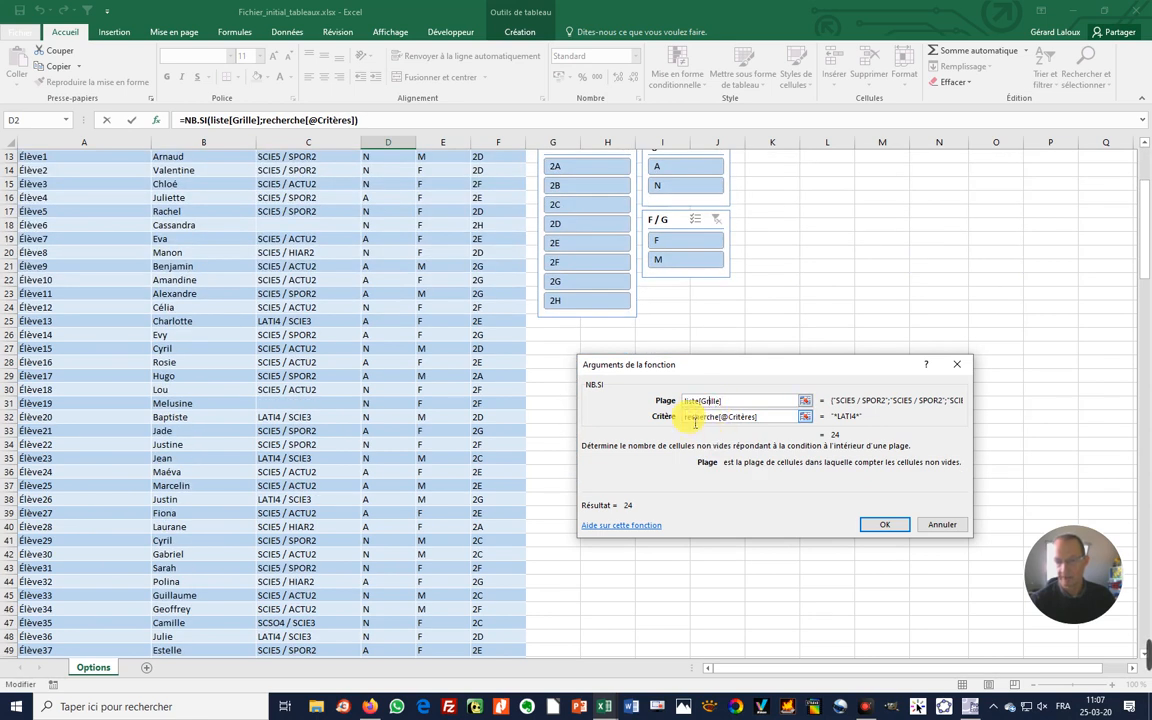
click(845, 410)
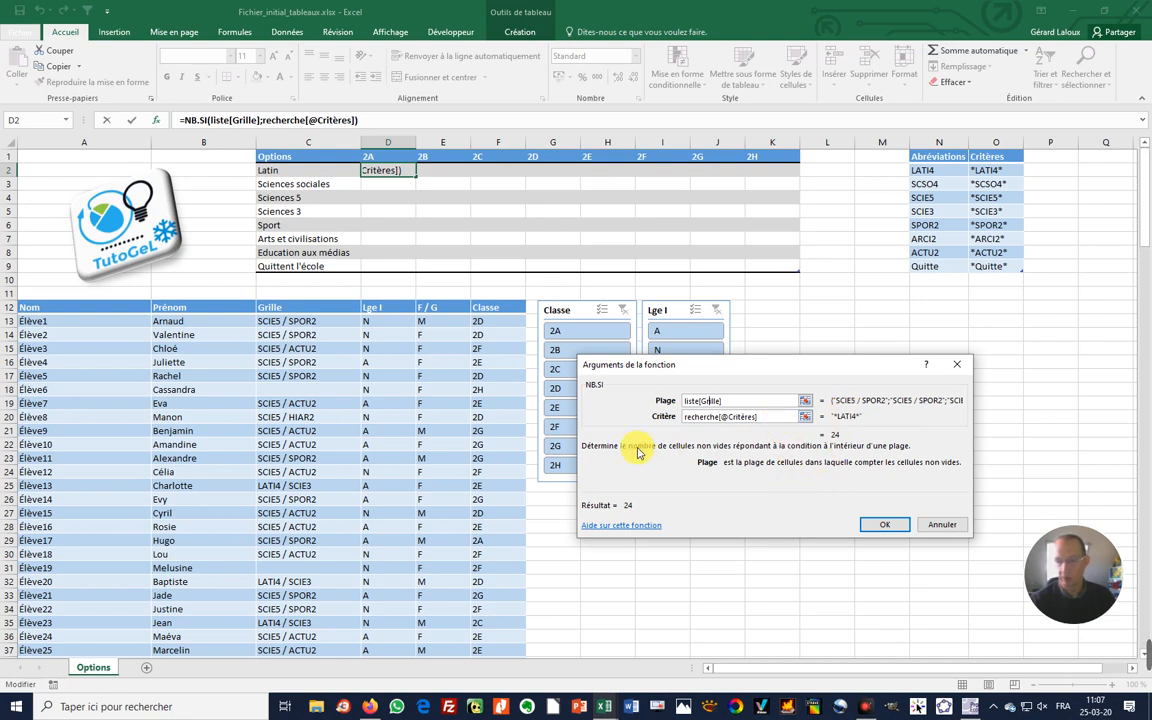
click(704, 418)
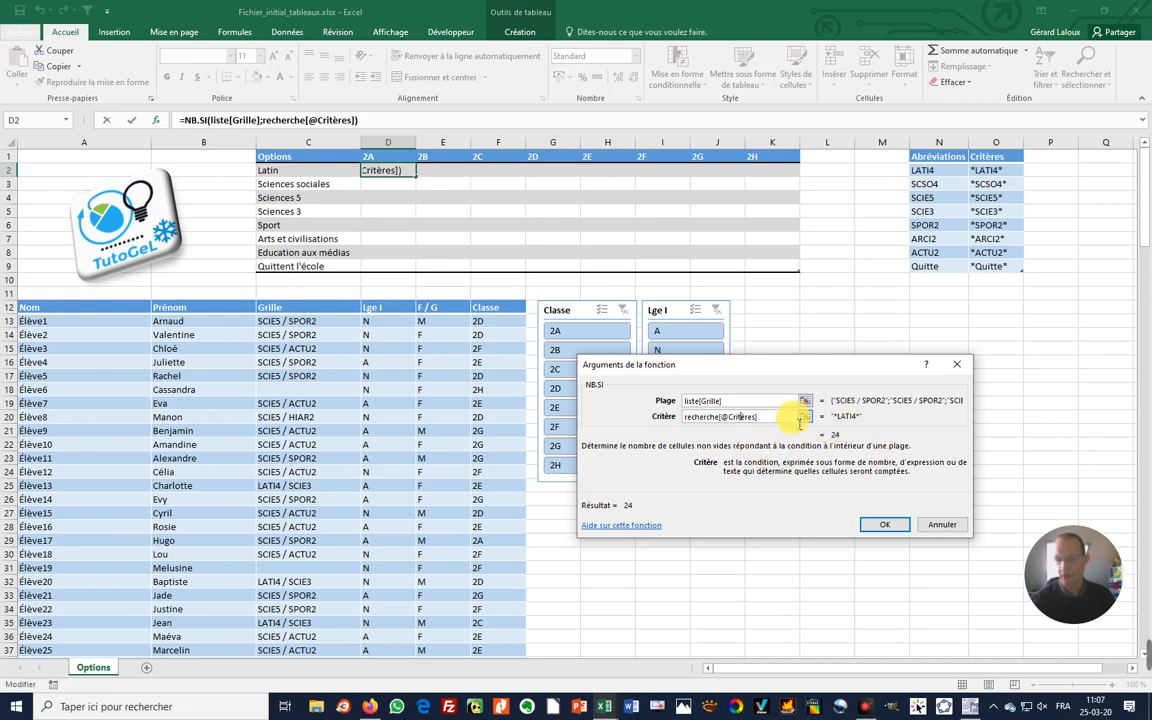
click(880, 524)
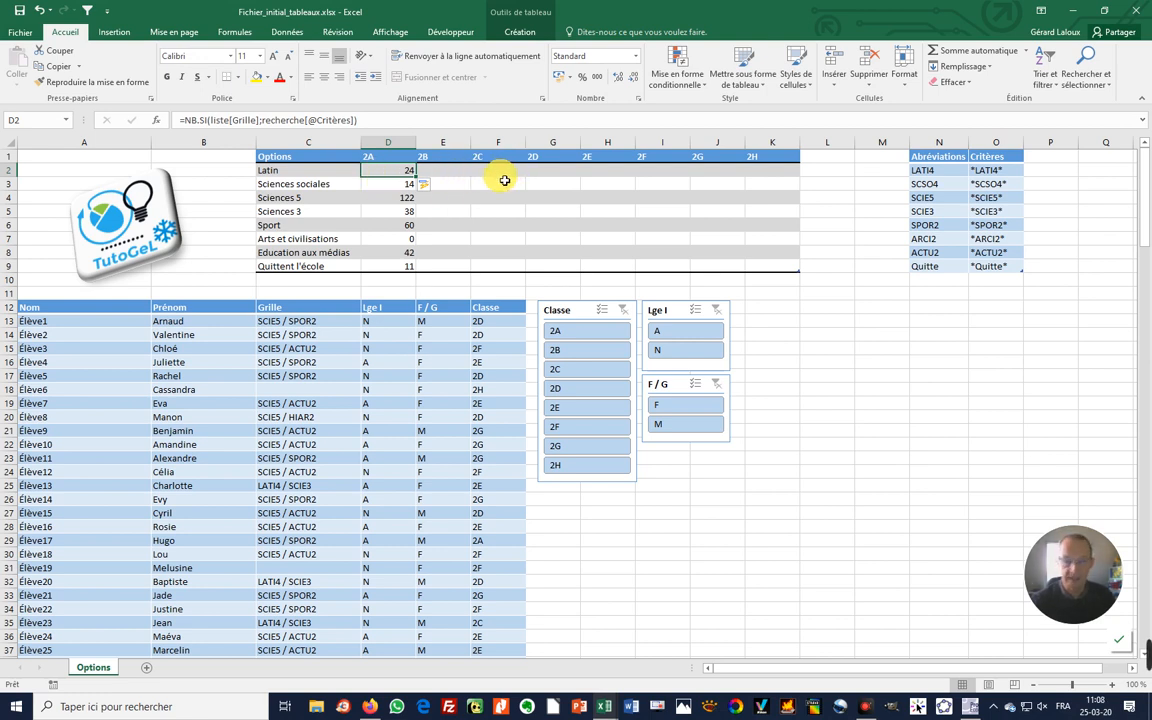
- Clear the NB.SI formulas from the whole 2A column of the options table (D2:D9)
drag(385, 174, 388, 268)
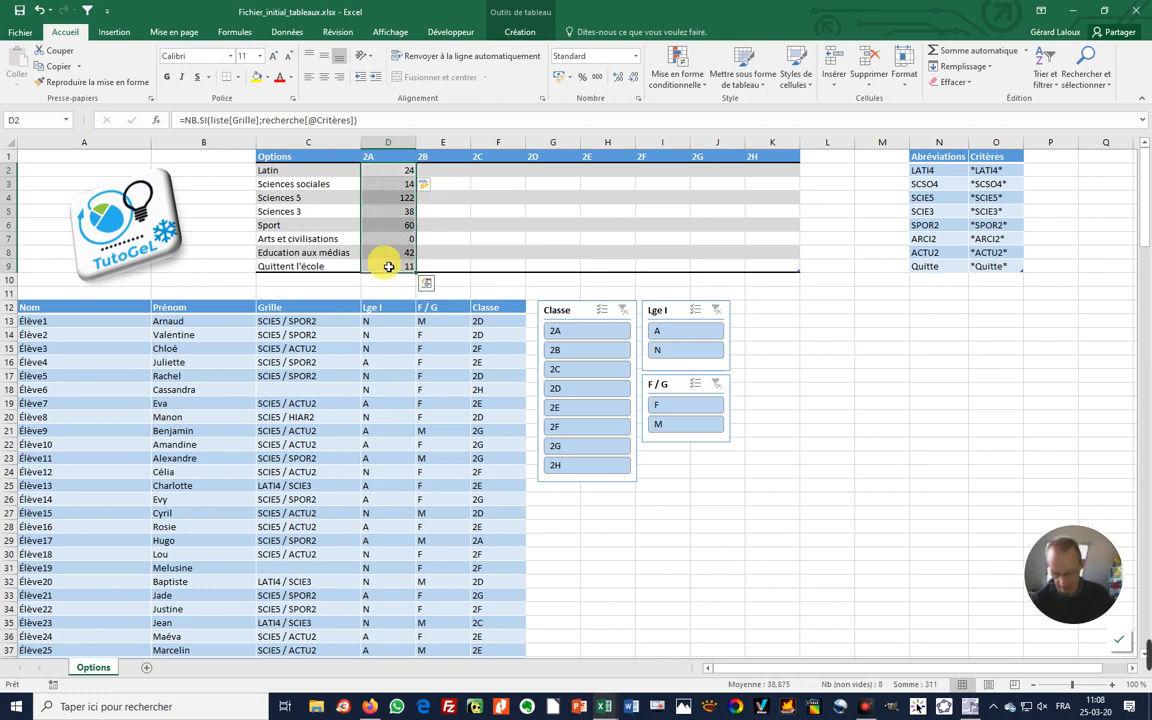
key(Delete)
- Insert the NB.SI.ENS function in cell D2 and move its arguments dialog clear of the student list
click(393, 170)
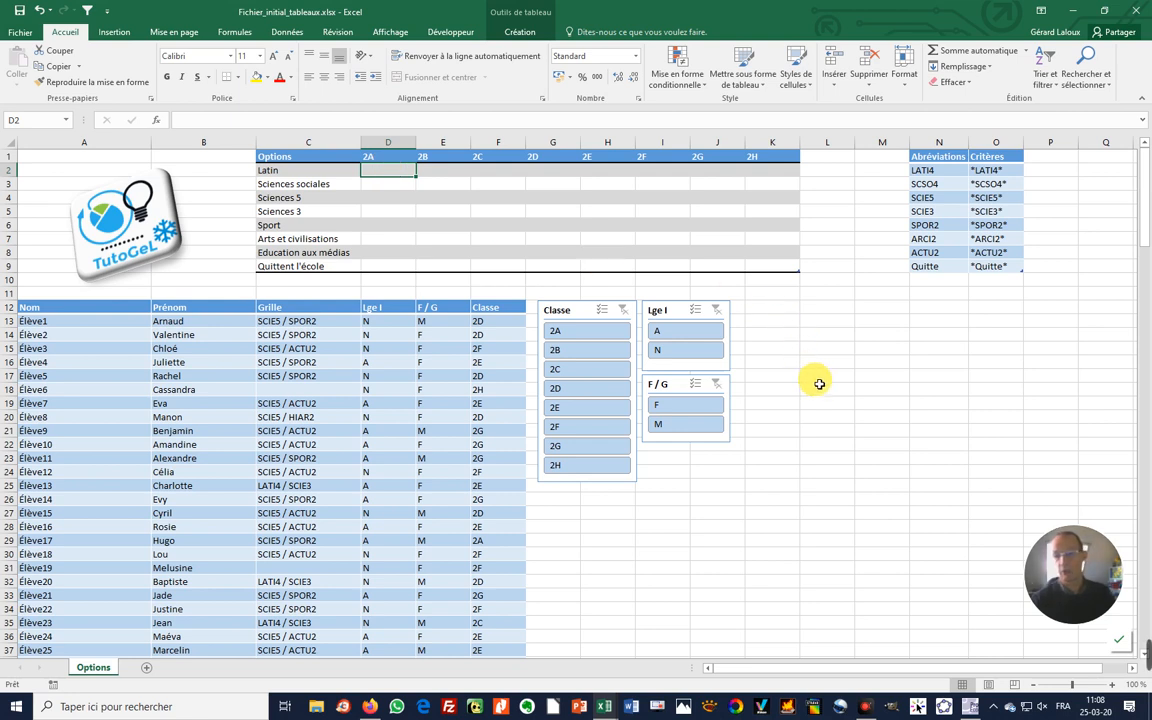
click(155, 121)
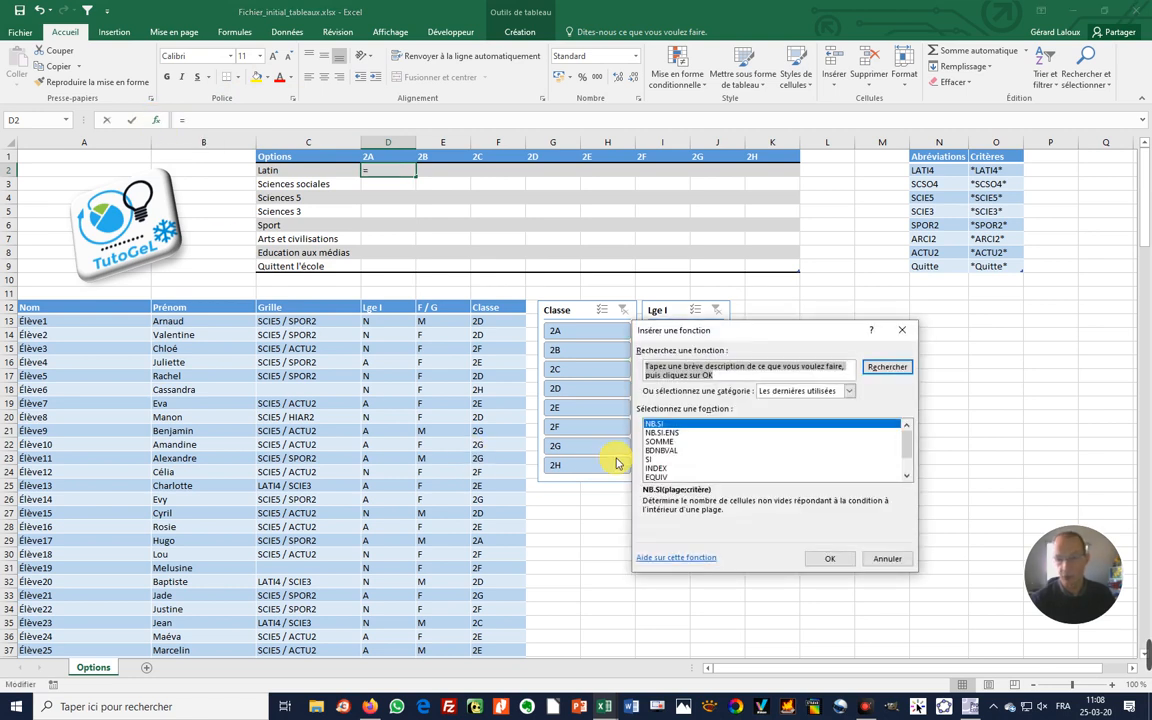
click(662, 434)
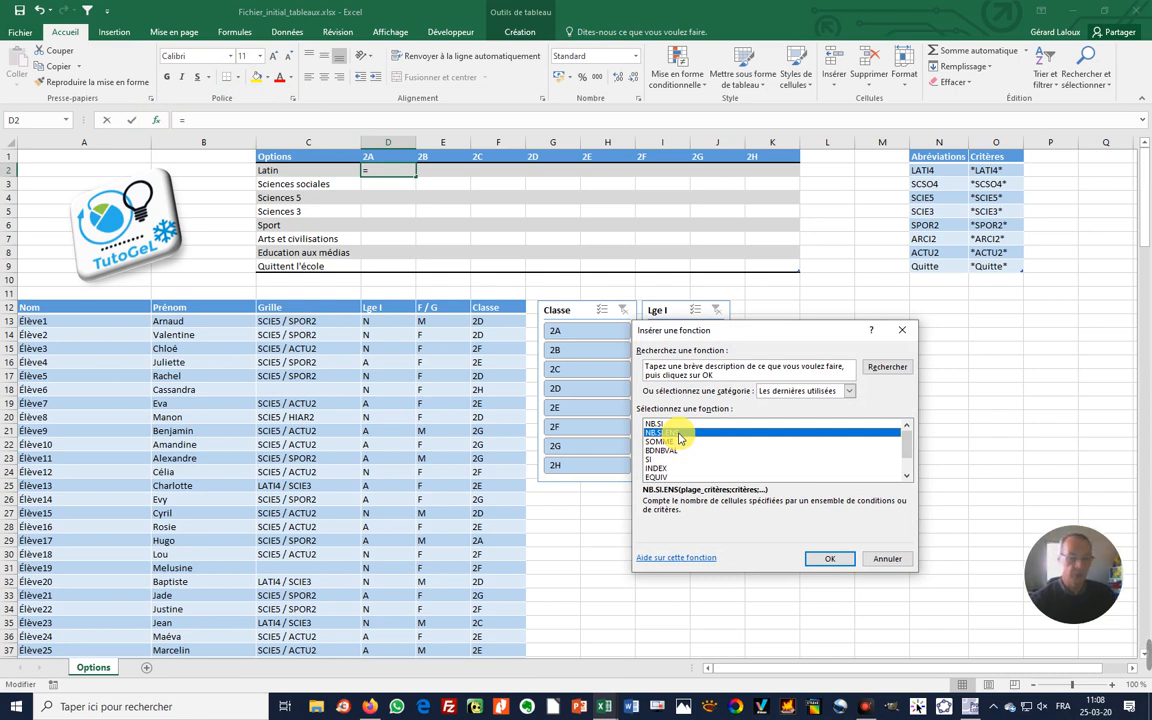
click(845, 565)
drag(818, 334, 888, 307)
- Set the first criteria range to the Grille column and the first criterion to the *LATI4* cell in Critères
click(760, 346)
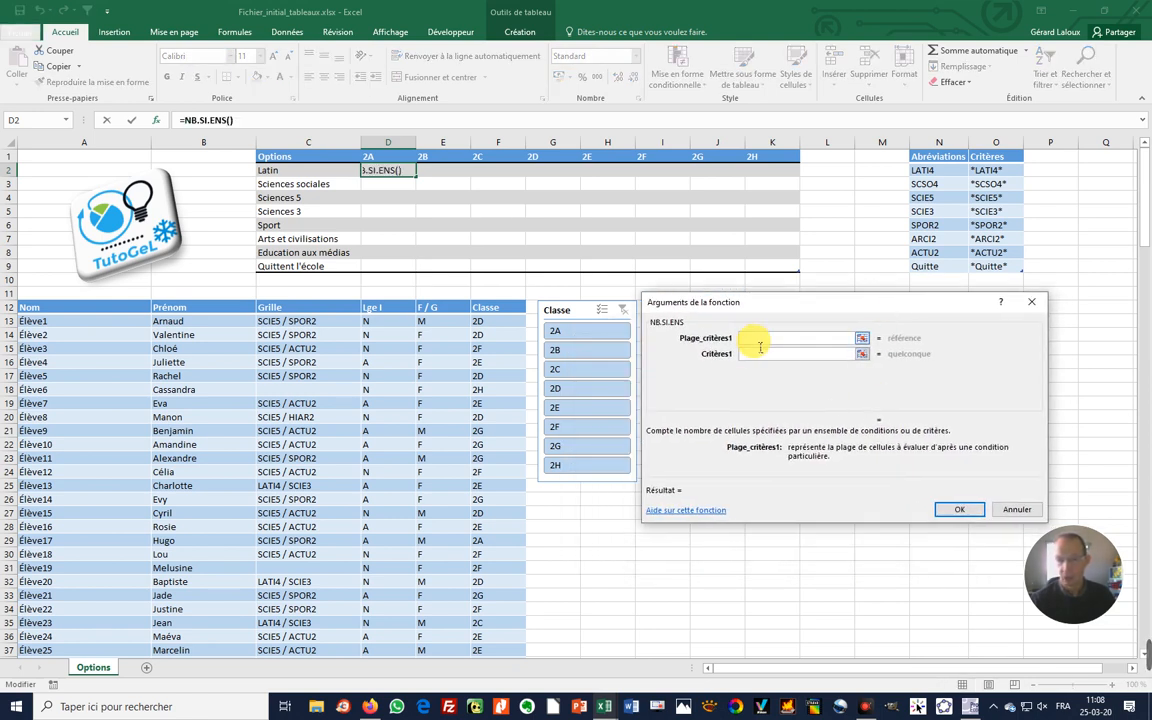
click(310, 309)
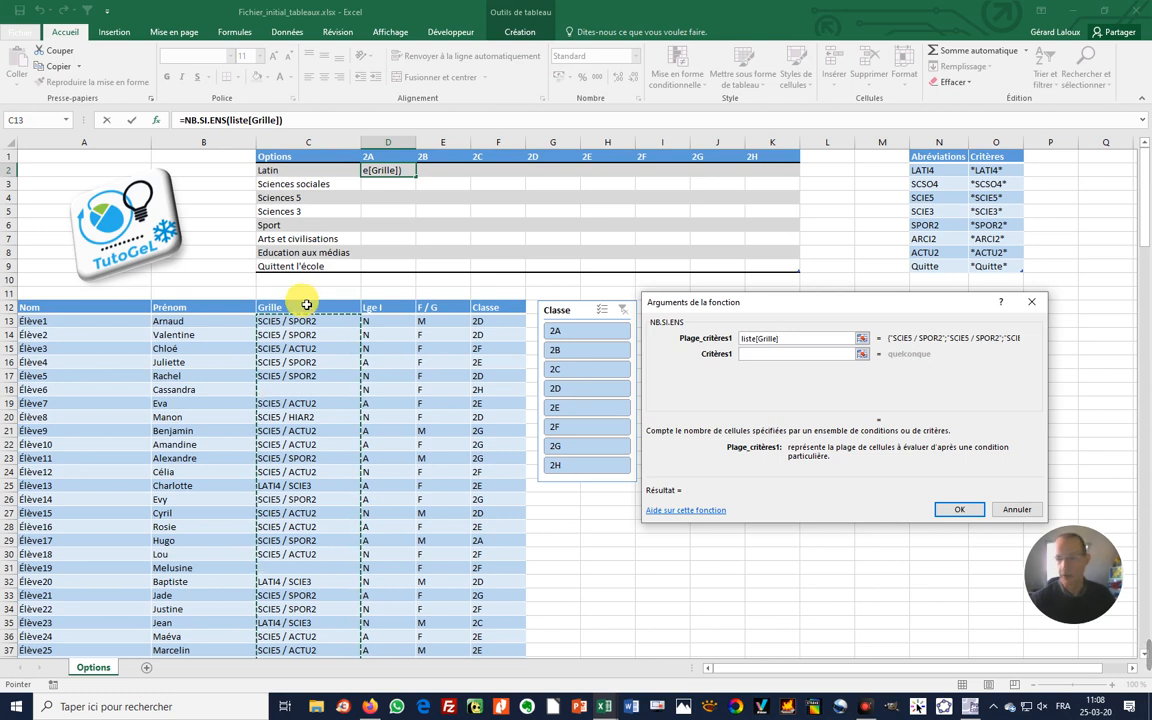
click(810, 356)
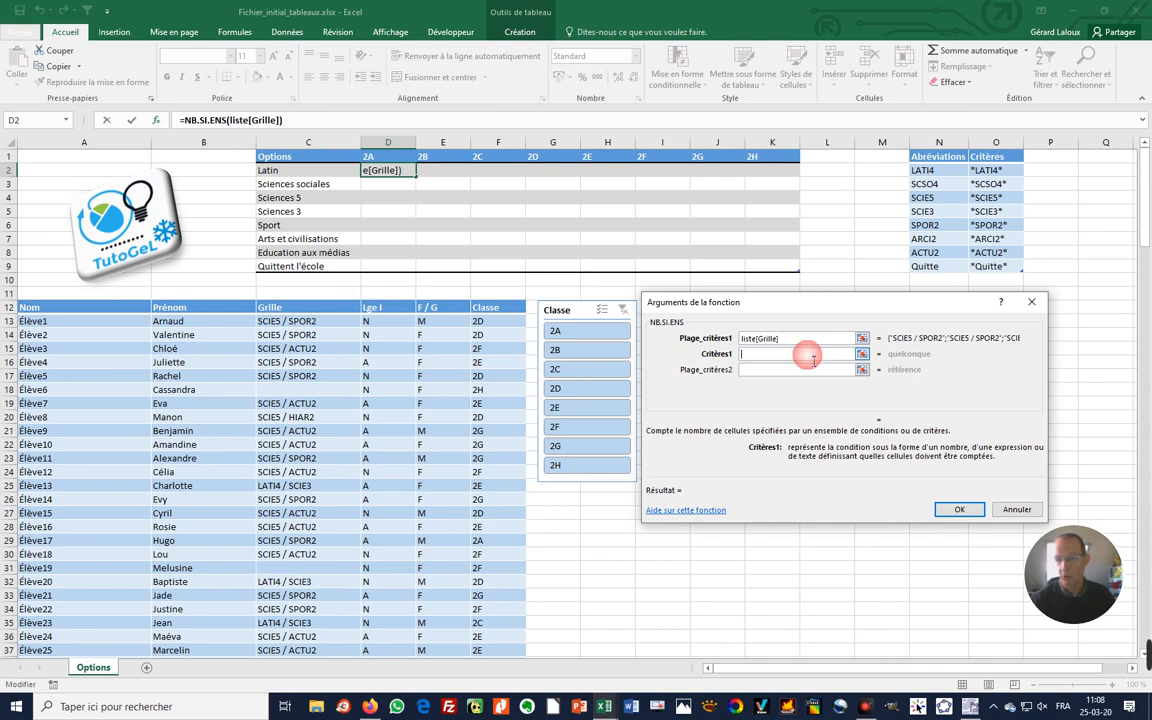
click(988, 174)
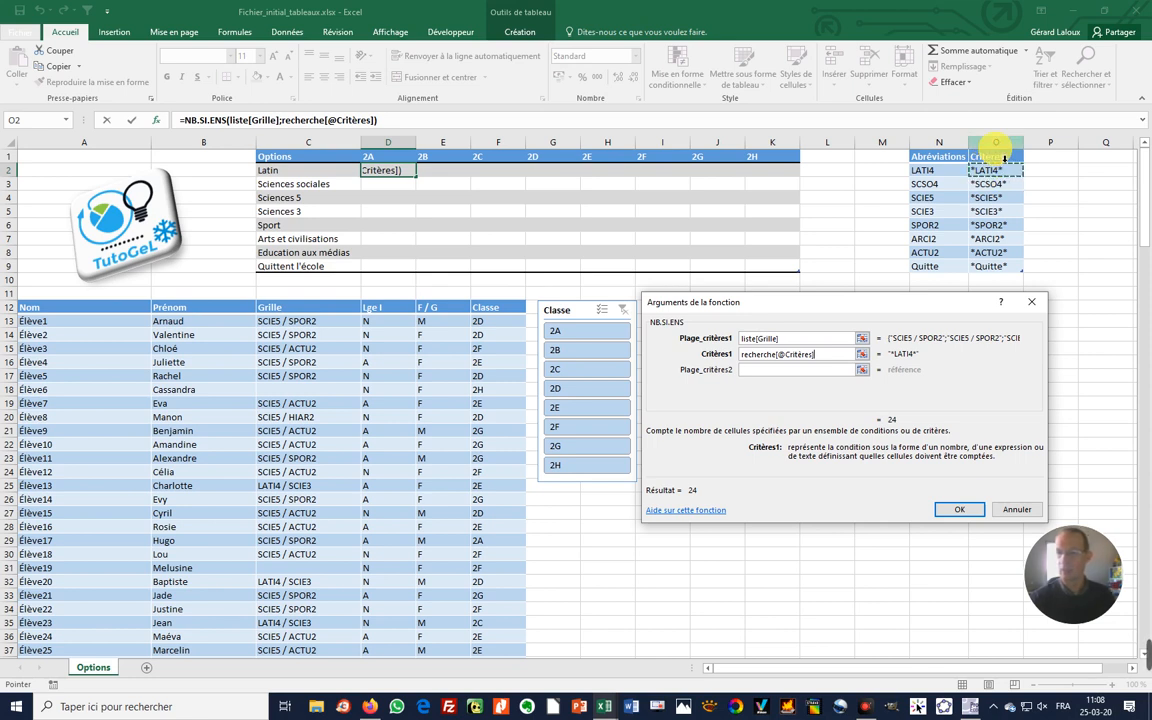
- Try column O, the Critères header and the full Critères column as first criterion, ending on the *LATI4* cell again
click(1004, 158)
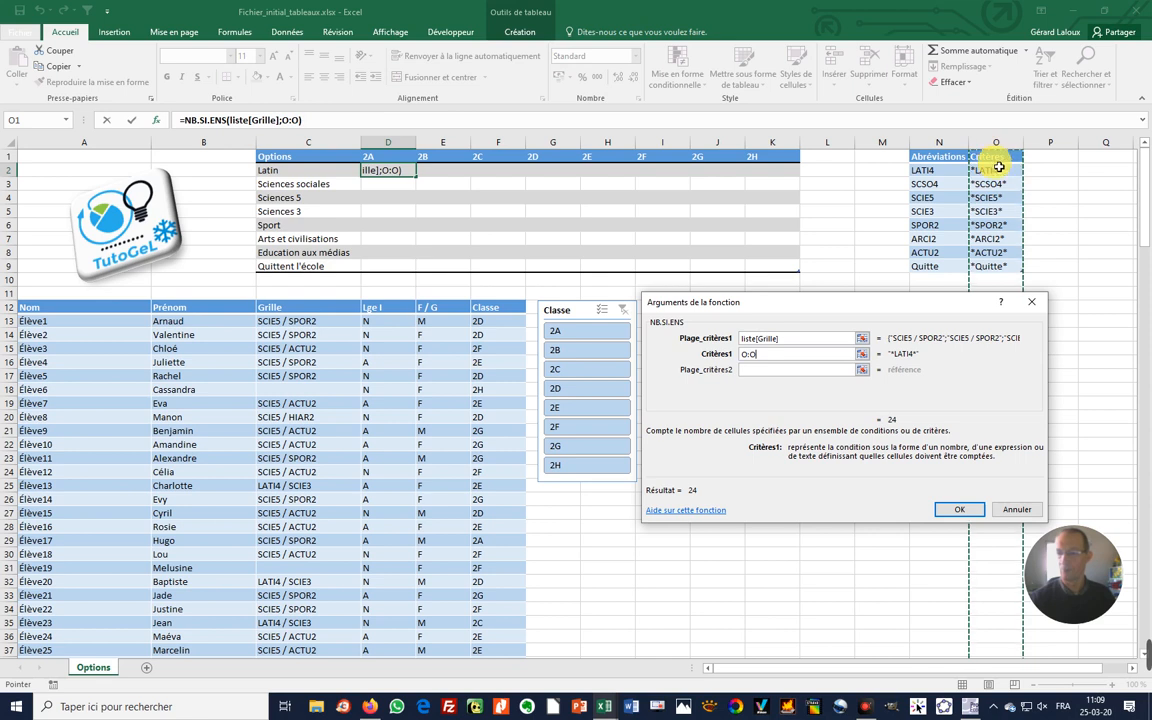
click(1001, 160)
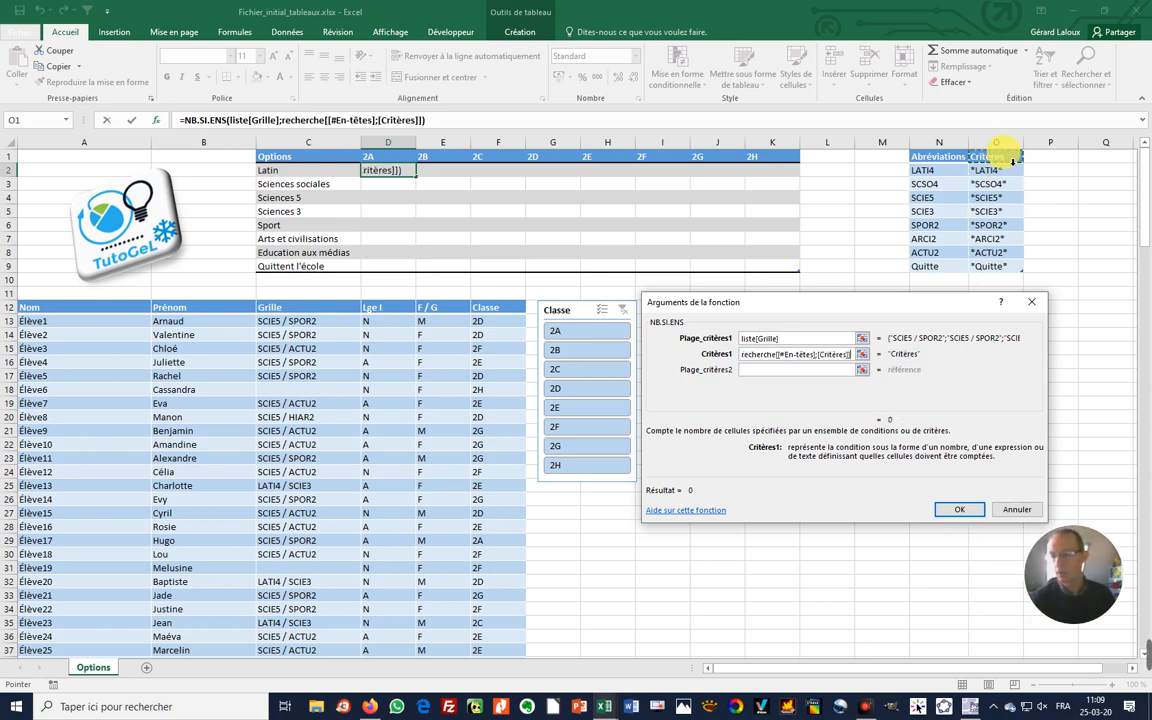
click(1012, 160)
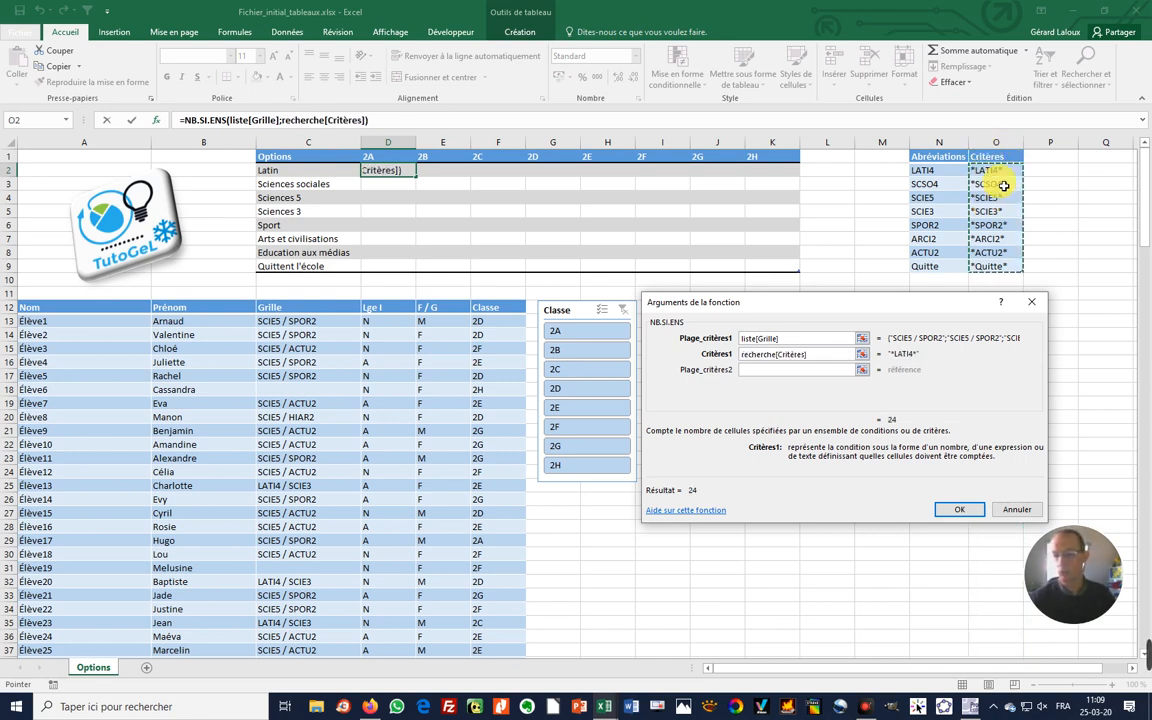
double_click(760, 354)
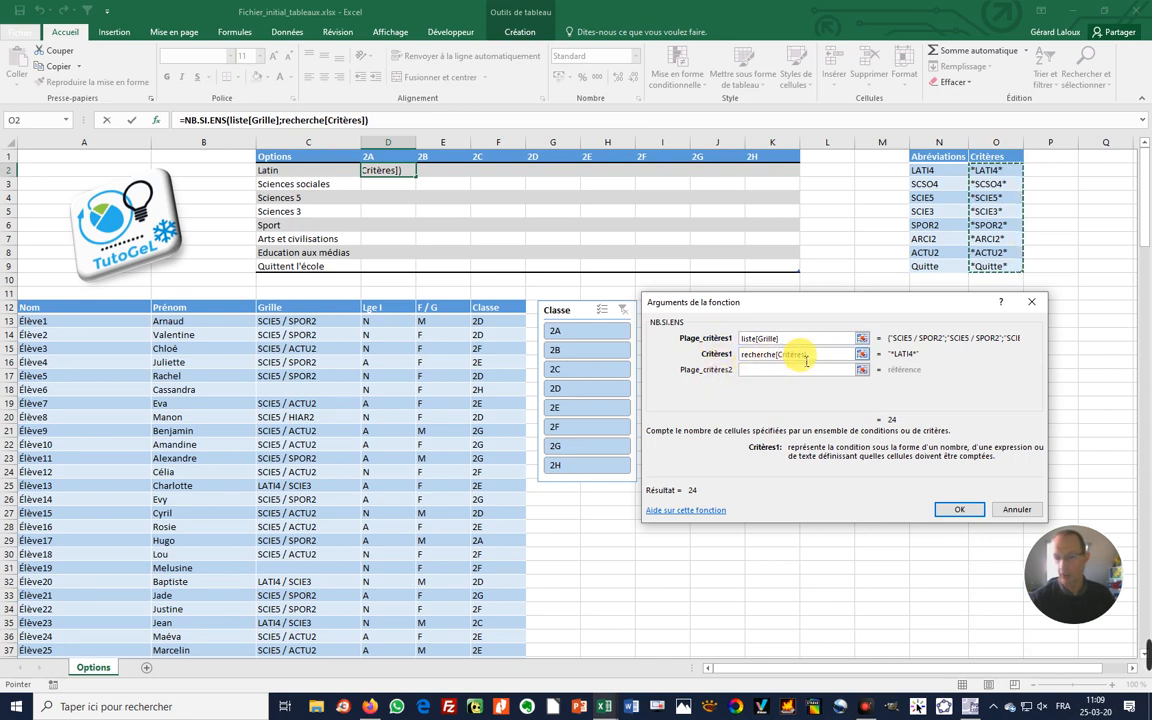
click(995, 171)
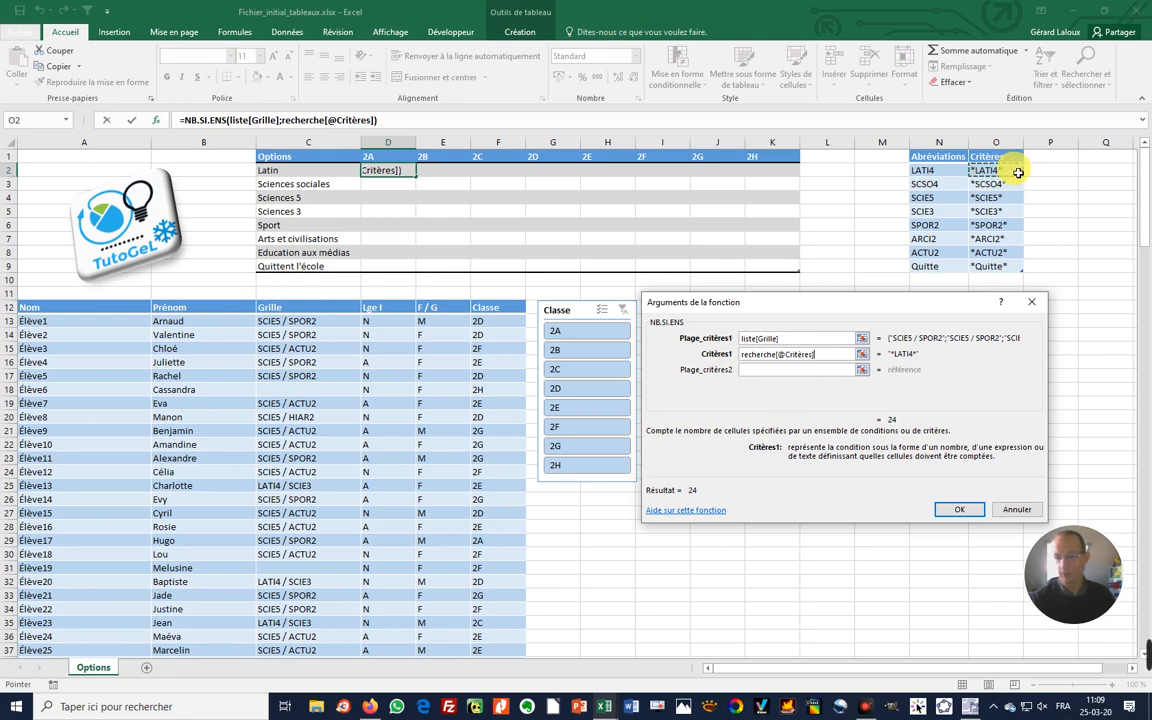
- Add the Classe column as second criteria range with the 2A header as its criterion, and validate the NB.SI.ENS formula
click(820, 370)
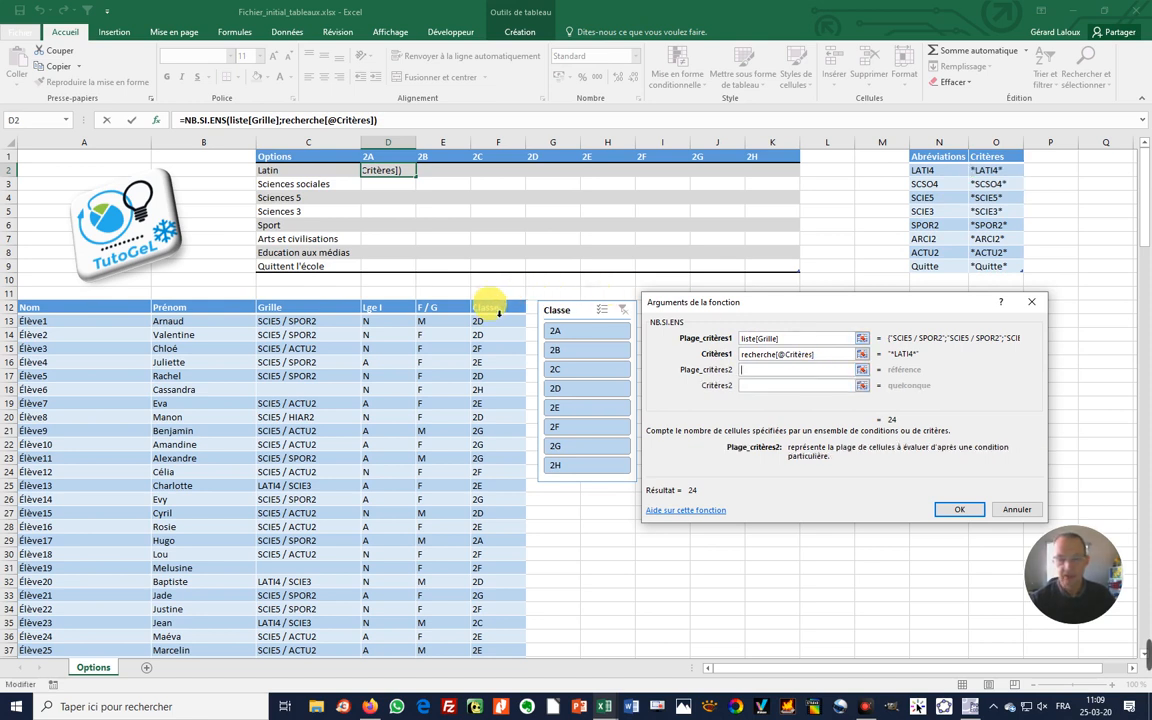
click(497, 309)
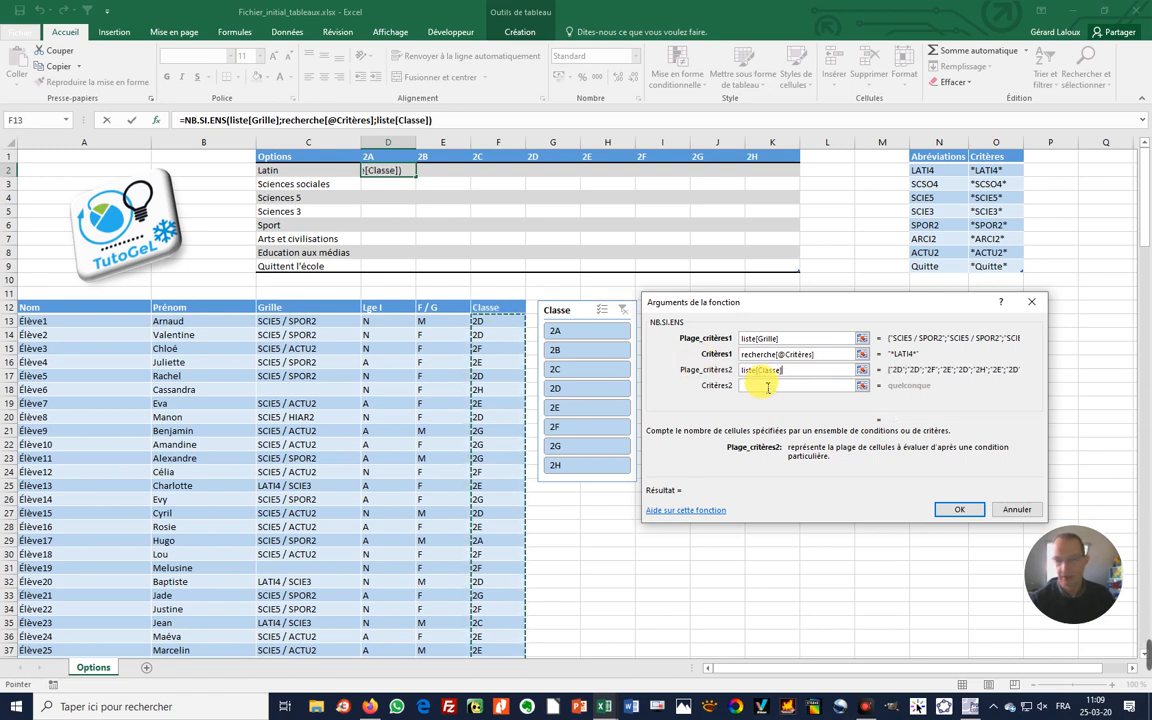
click(769, 388)
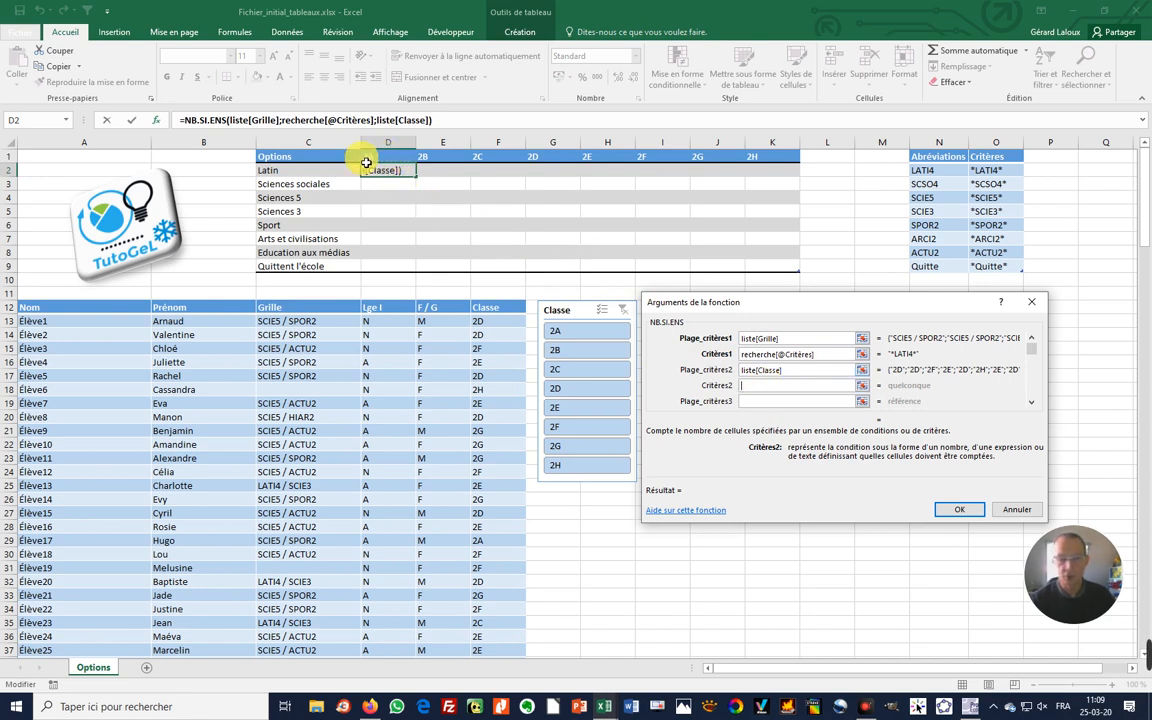
click(399, 162)
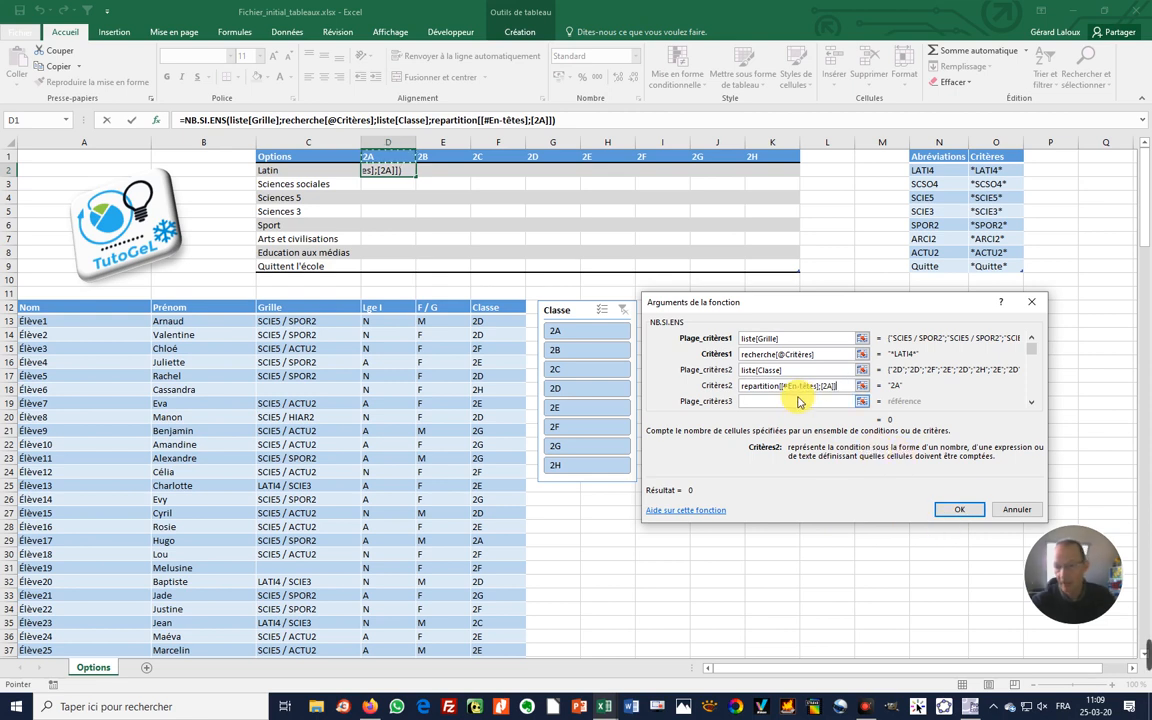
click(706, 401)
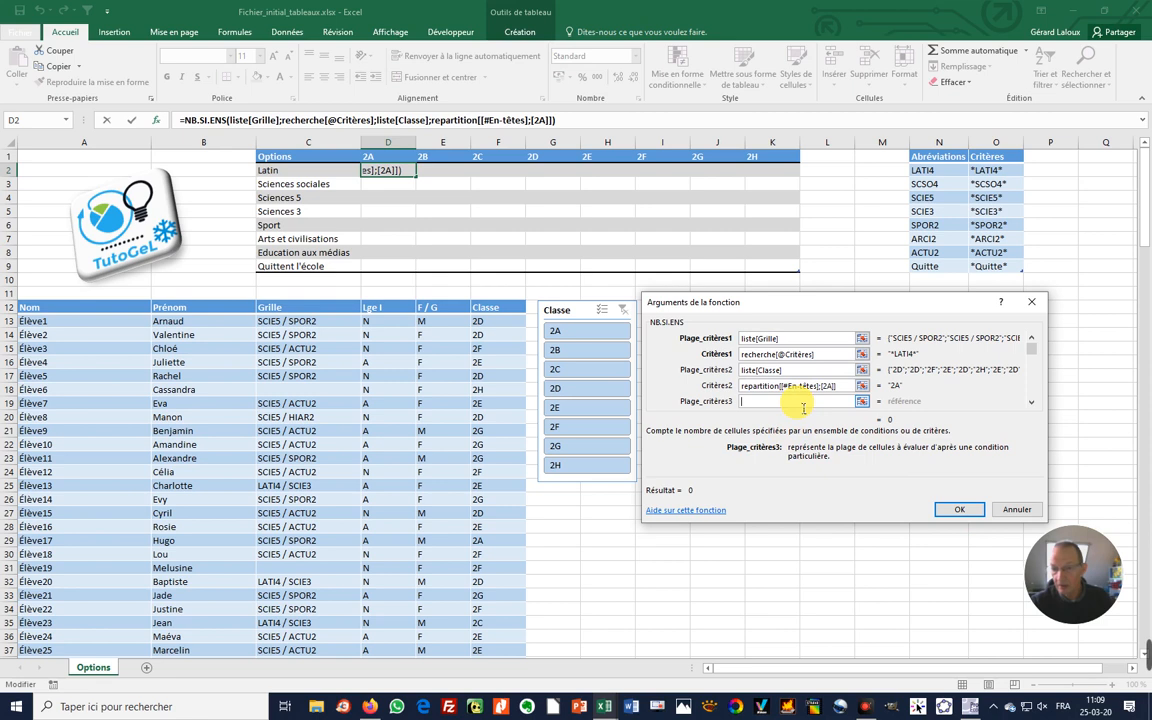
click(803, 405)
click(957, 510)
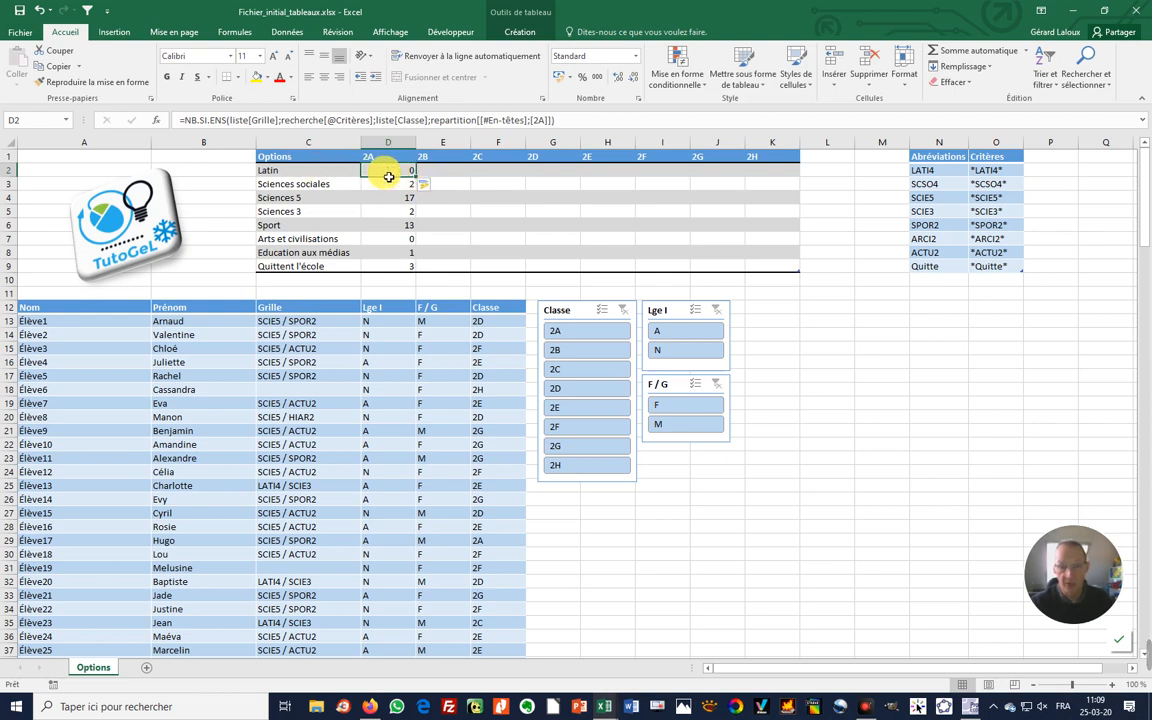
- Filter the student list to class 2A to check the counts, and clear the class filter
click(779, 352)
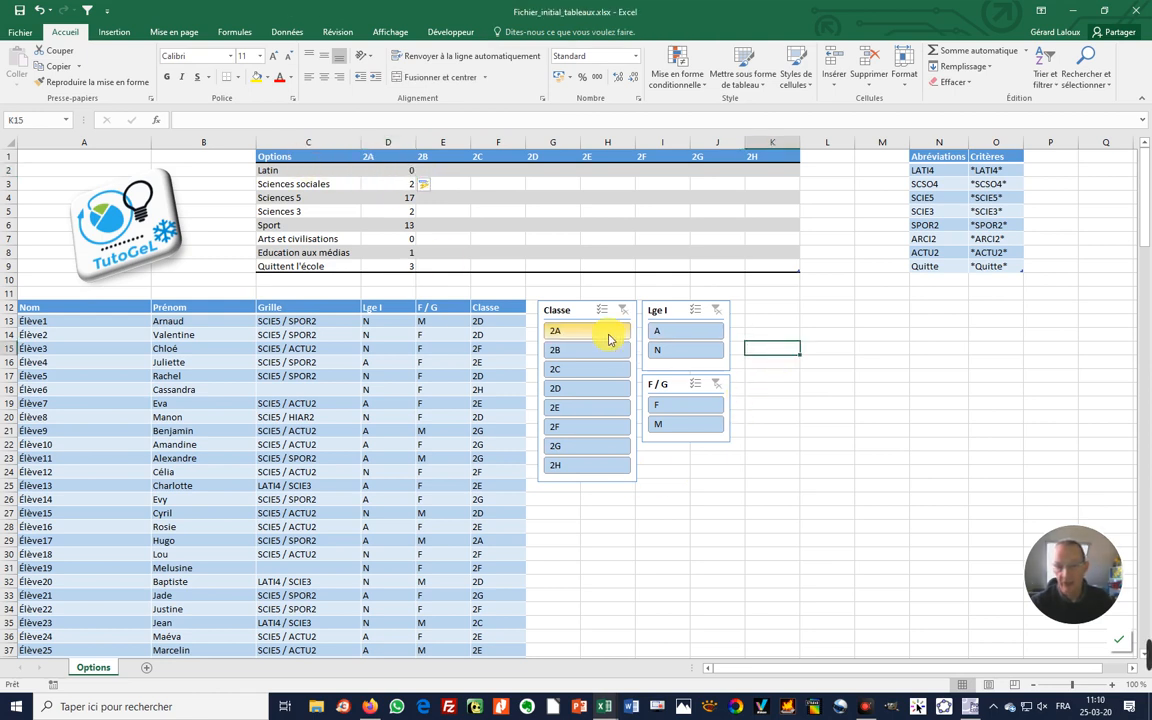
click(566, 330)
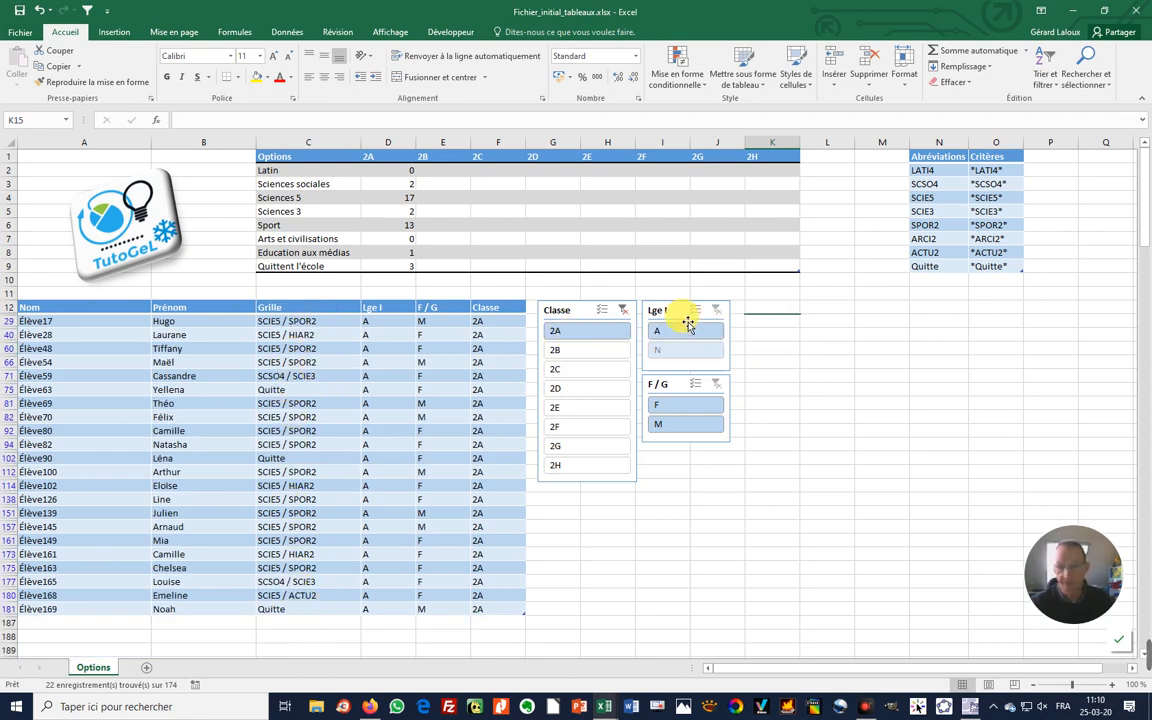
click(623, 312)
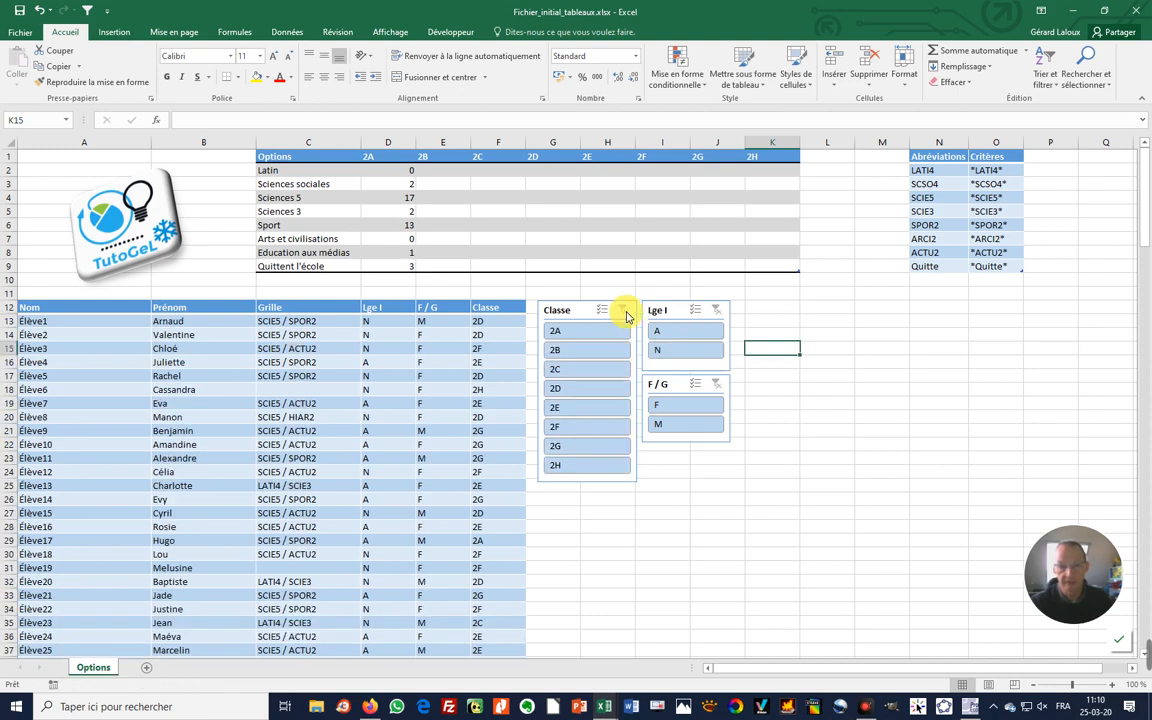
- Start an NB.SI.ENS formula in the Latin cell of 2B, with the Grille column as first range and the whole Critères column as criterion
click(450, 177)
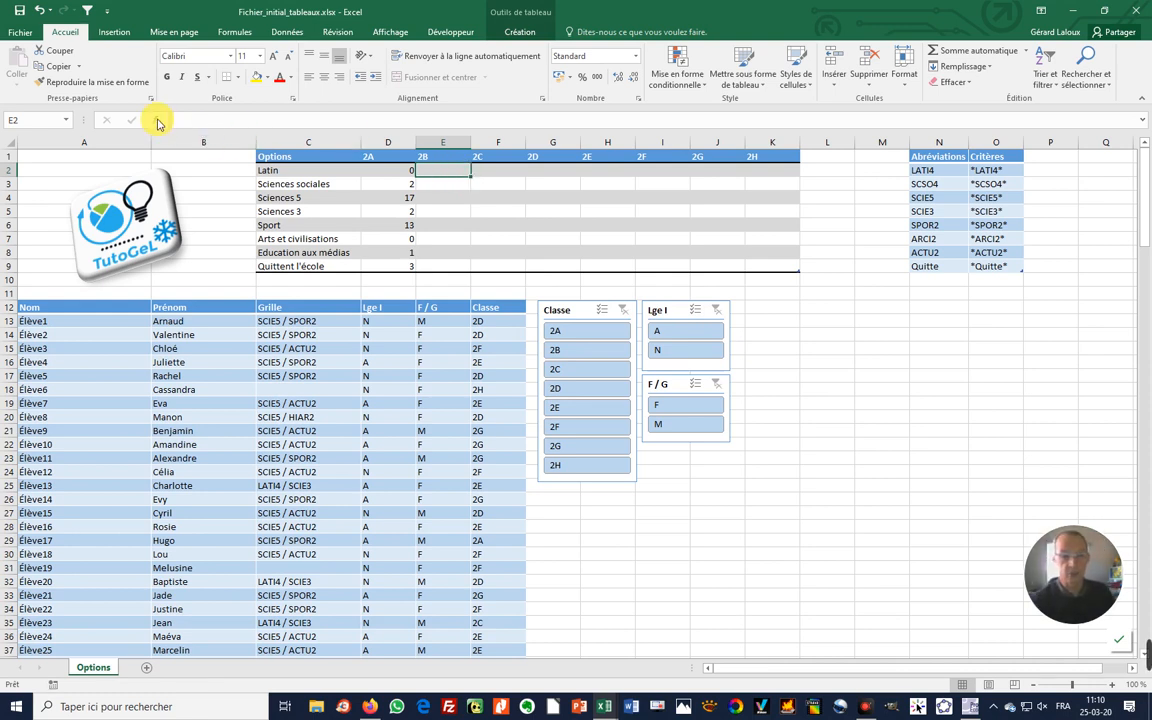
click(157, 121)
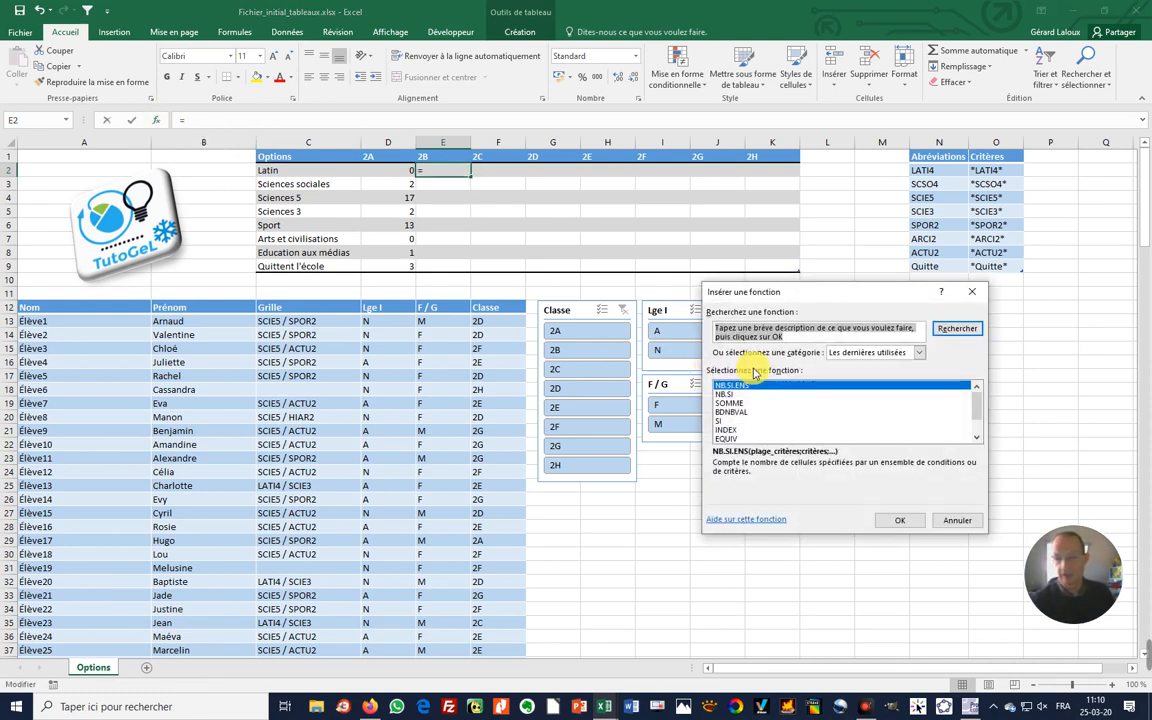
click(903, 521)
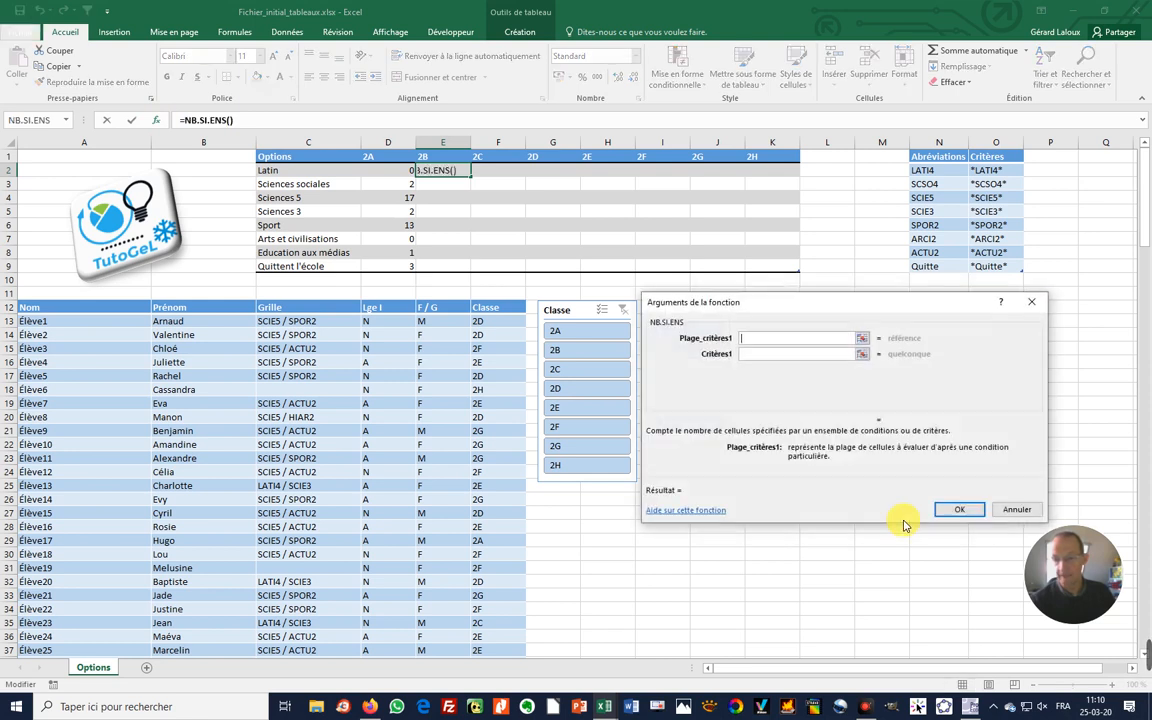
click(312, 314)
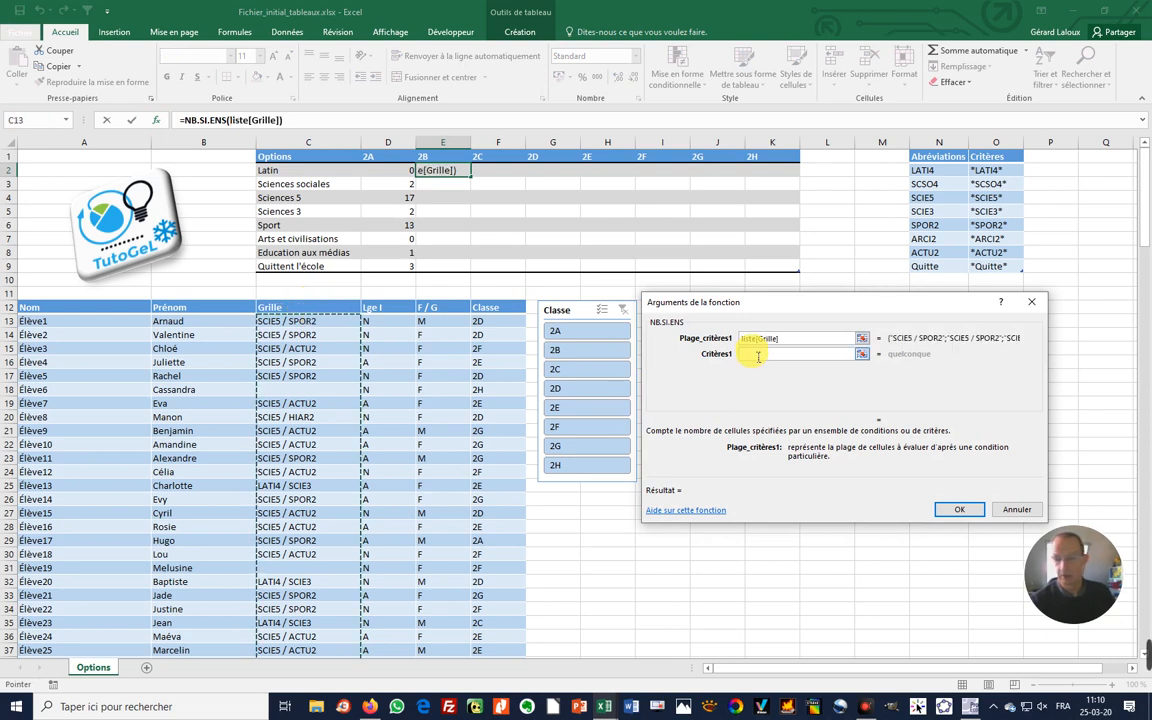
key(Tab)
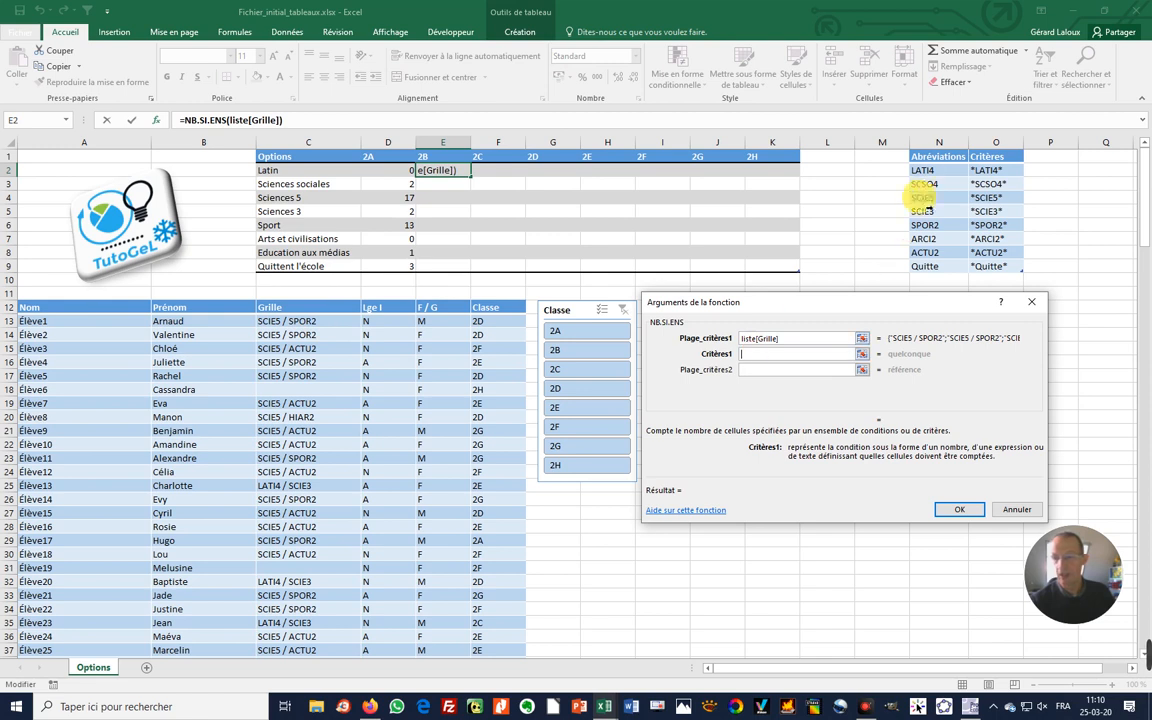
click(997, 176)
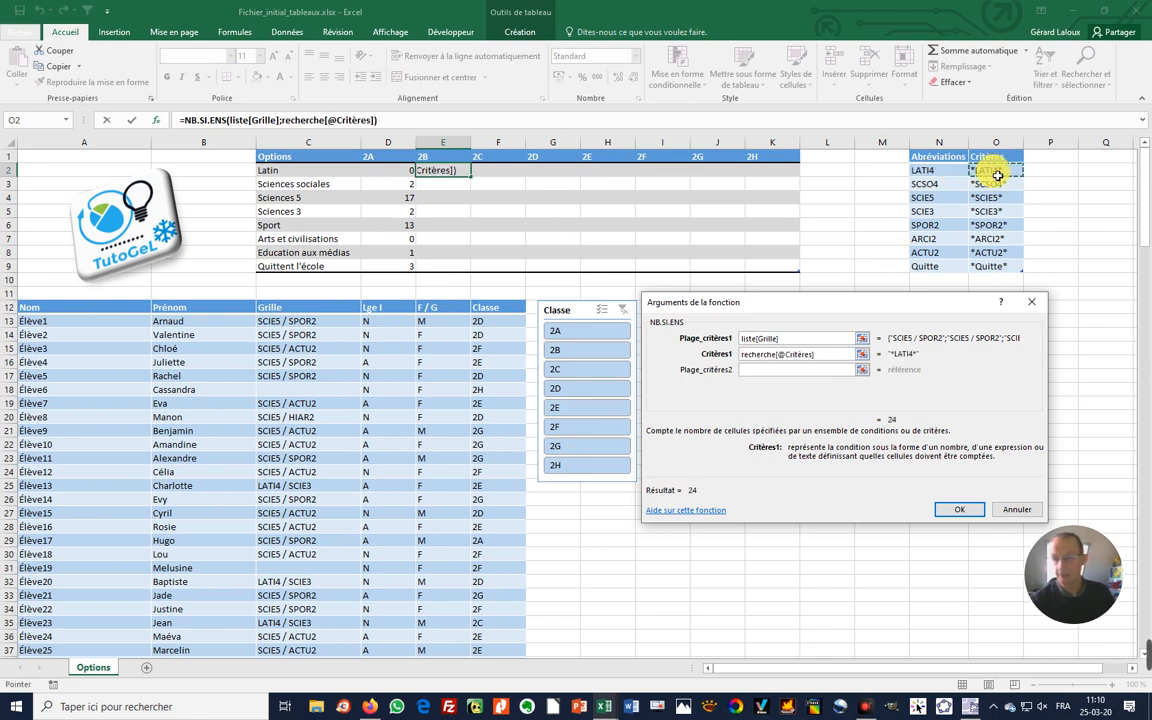
click(997, 183)
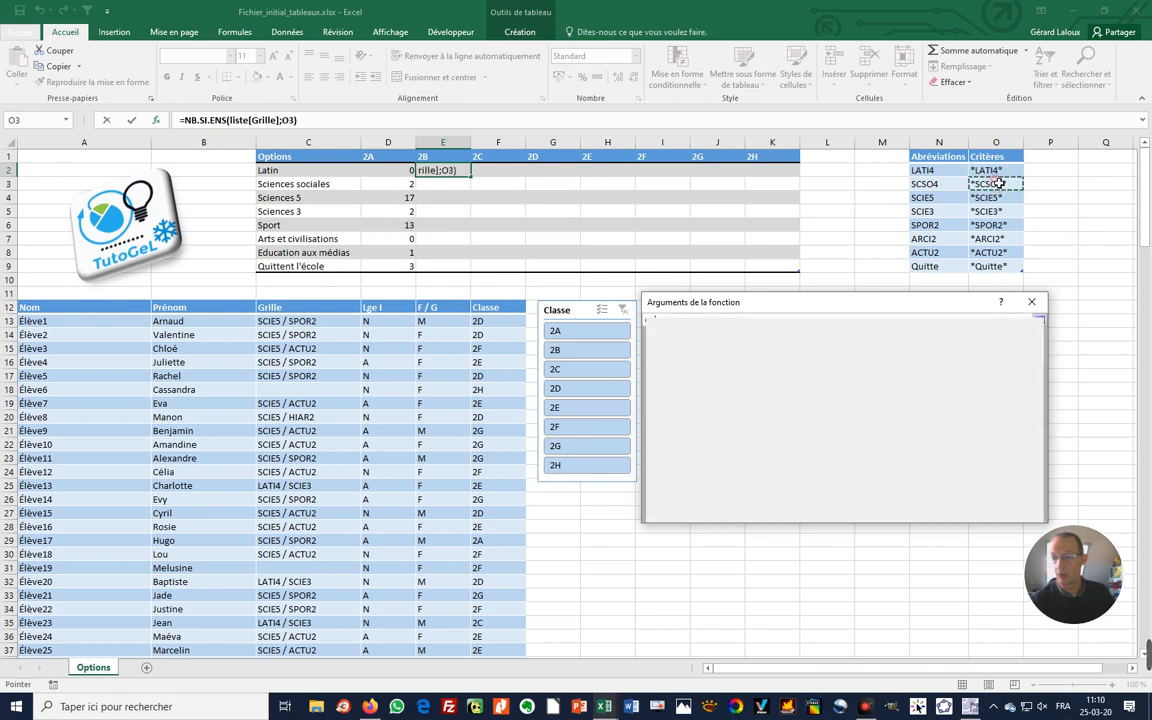
click(1001, 161)
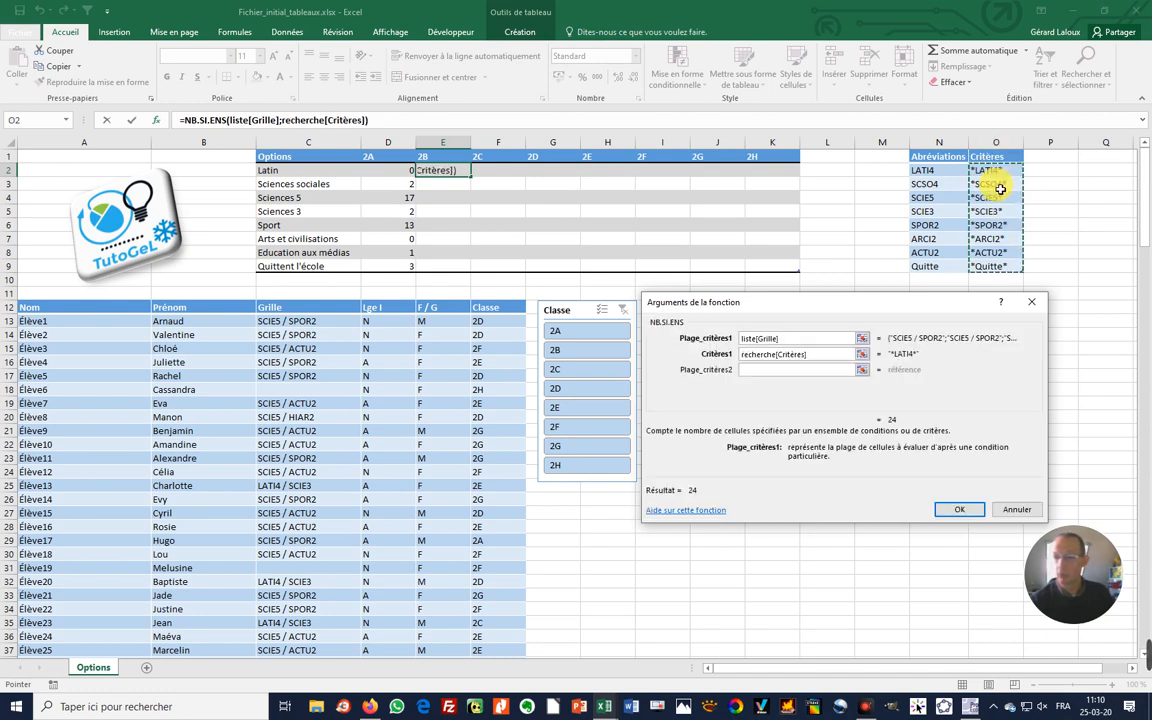
- Add the Classe column as second criteria range with the 2B header as its criterion, and validate the formula
click(779, 370)
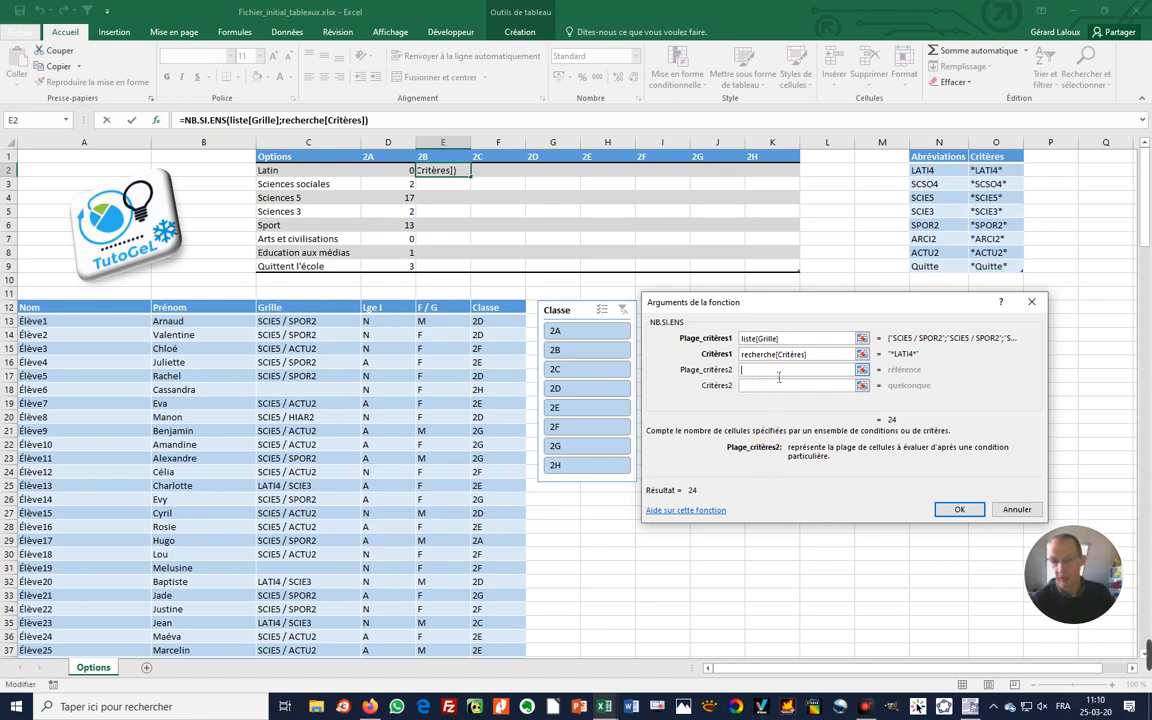
click(501, 312)
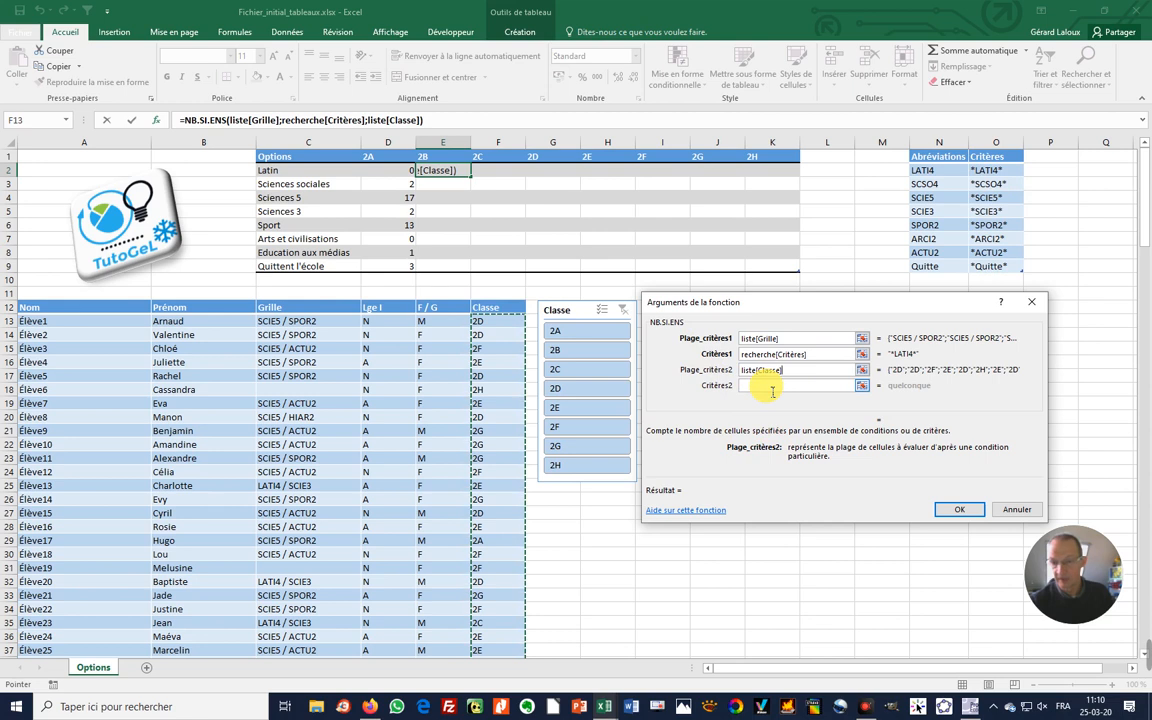
click(771, 388)
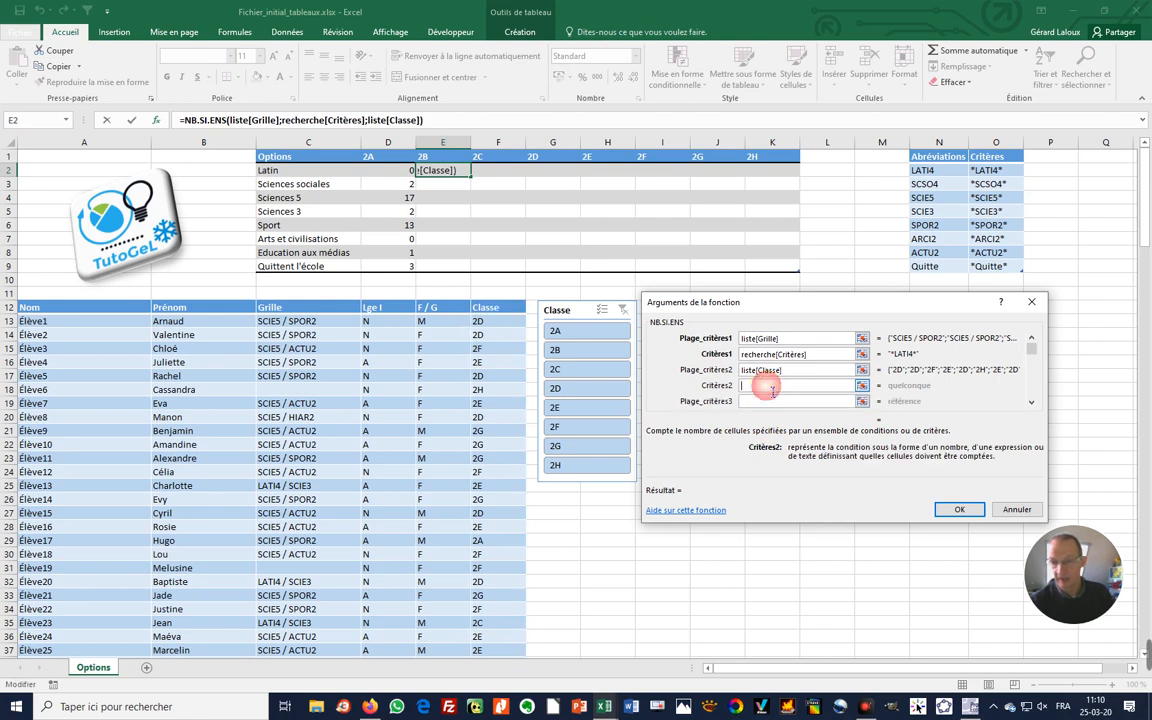
click(443, 163)
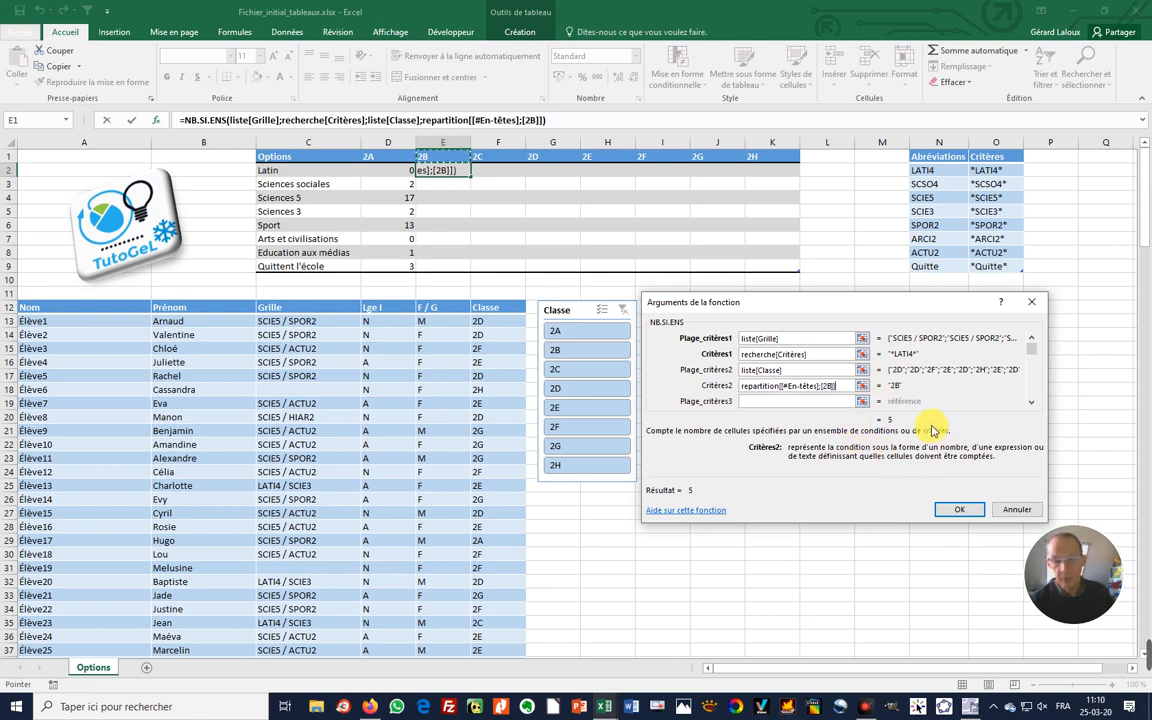
click(959, 510)
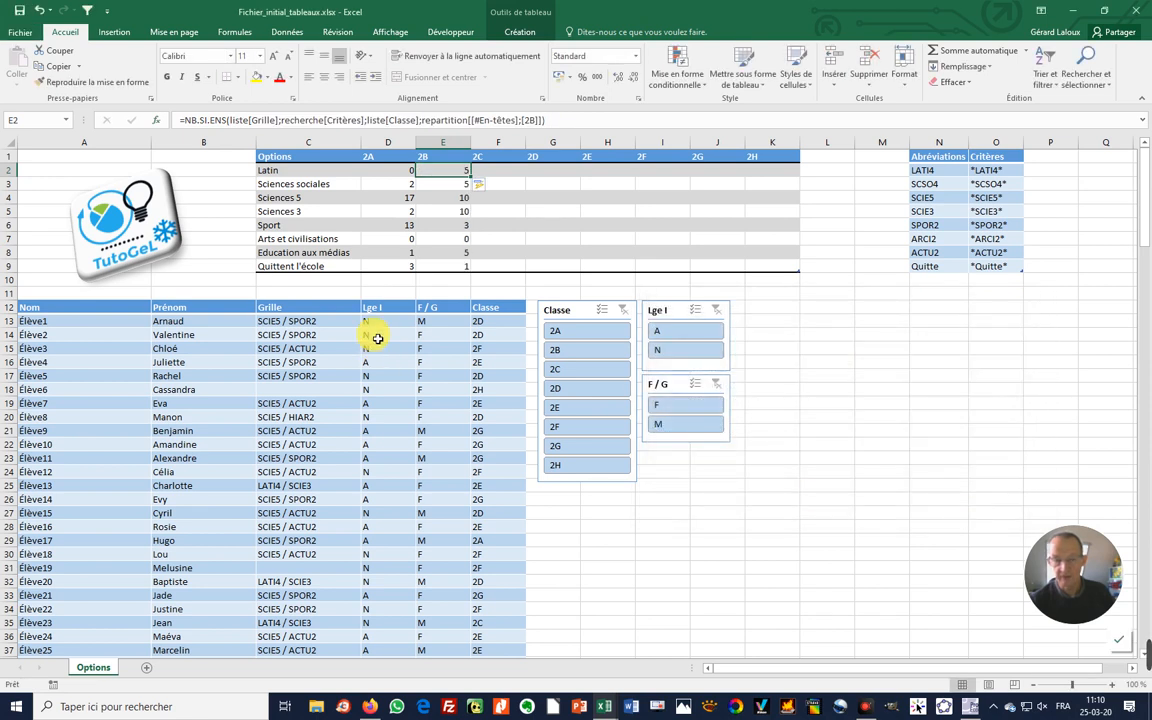
- Start an NB.SI.ENS formula in the Latin cell of 2C, with the Grille column as first range and the whole Critères column as criterion
click(500, 176)
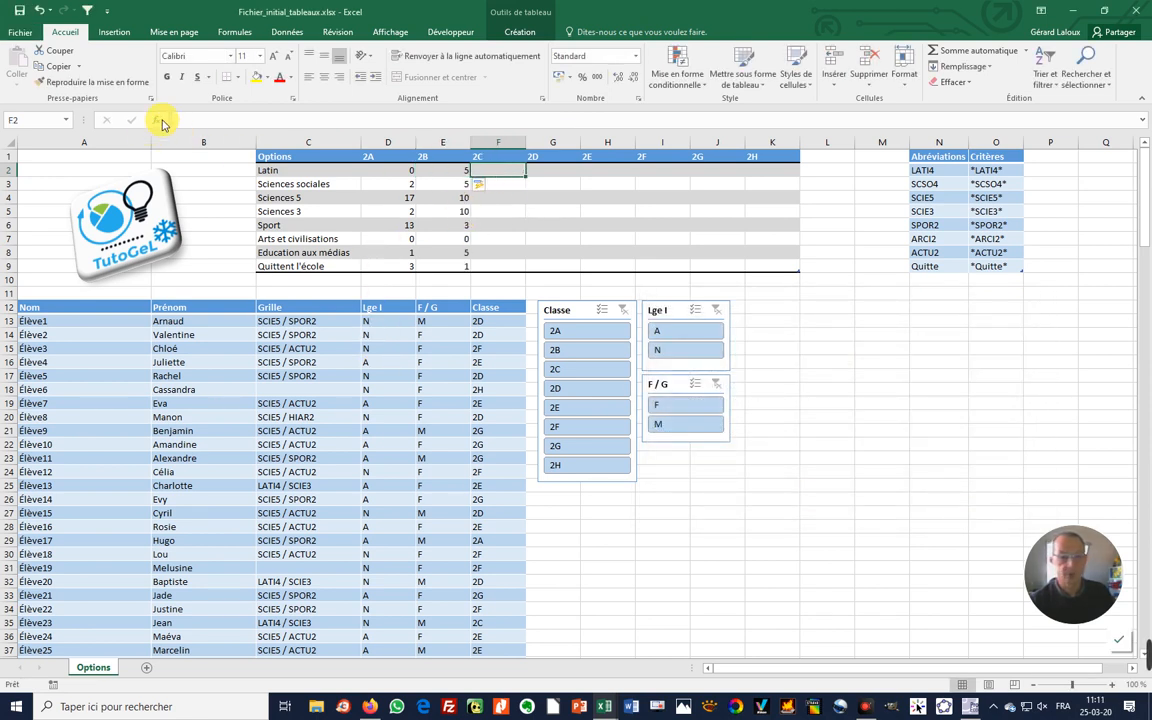
click(155, 120)
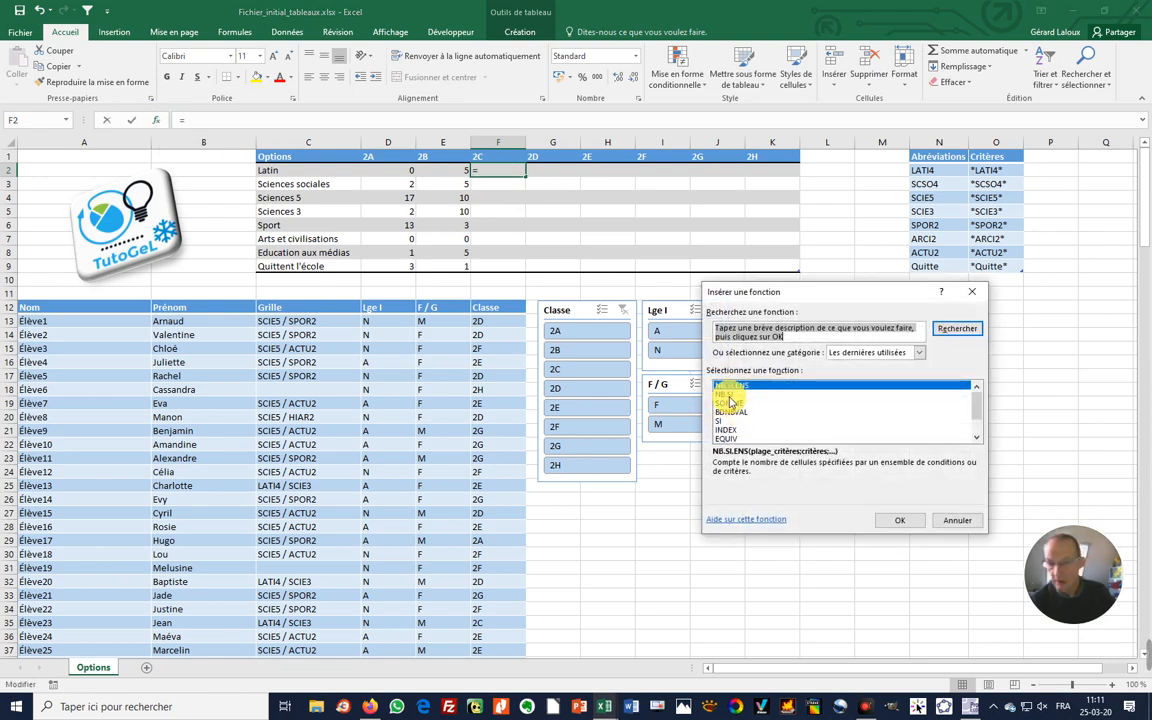
click(899, 521)
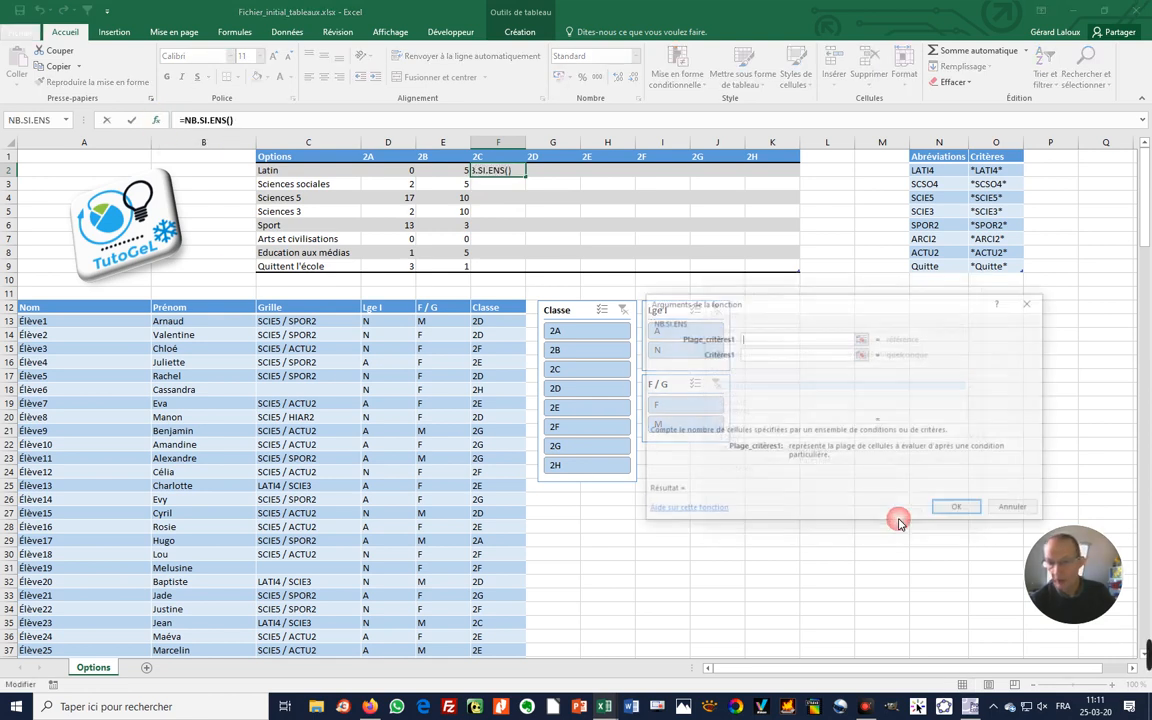
click(323, 312)
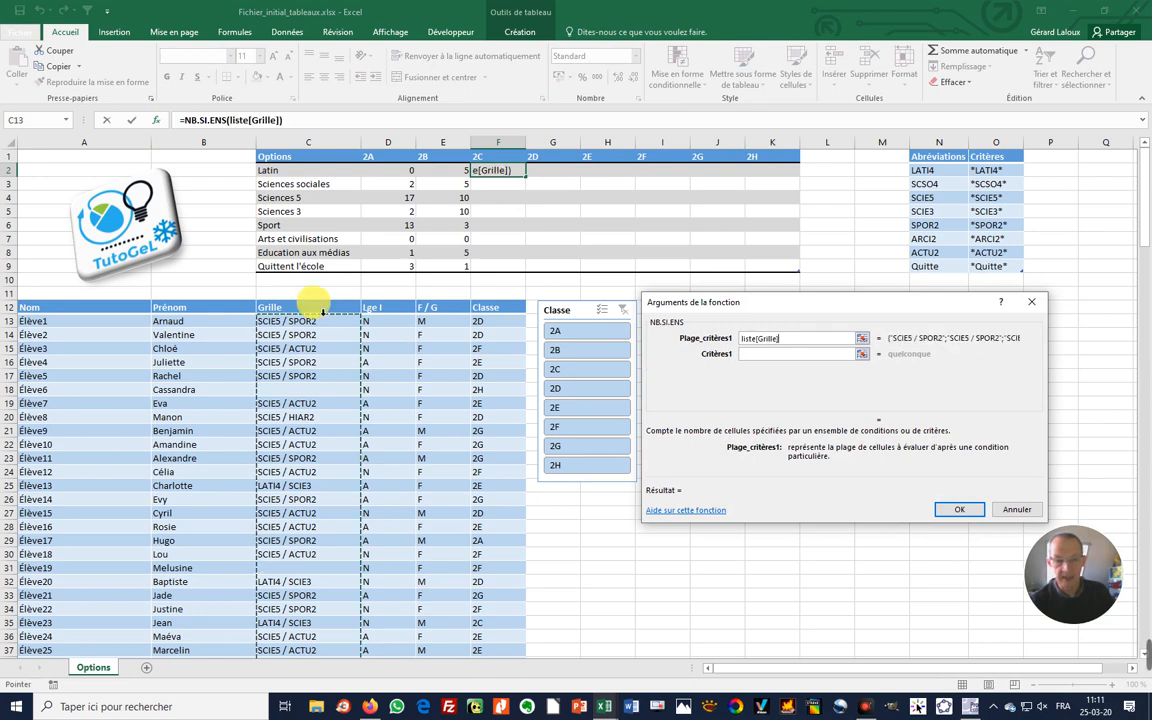
click(771, 357)
click(1001, 162)
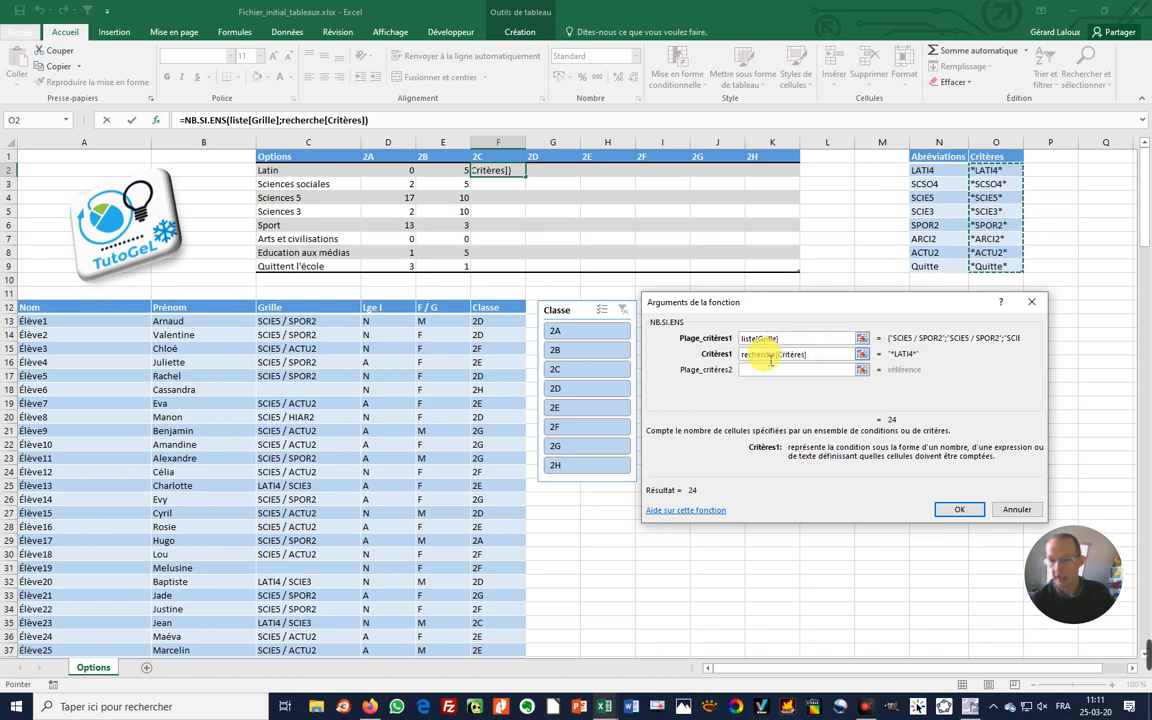
- Add the Classe column as second criteria range with the 2C header as its criterion, and validate the formula
click(785, 369)
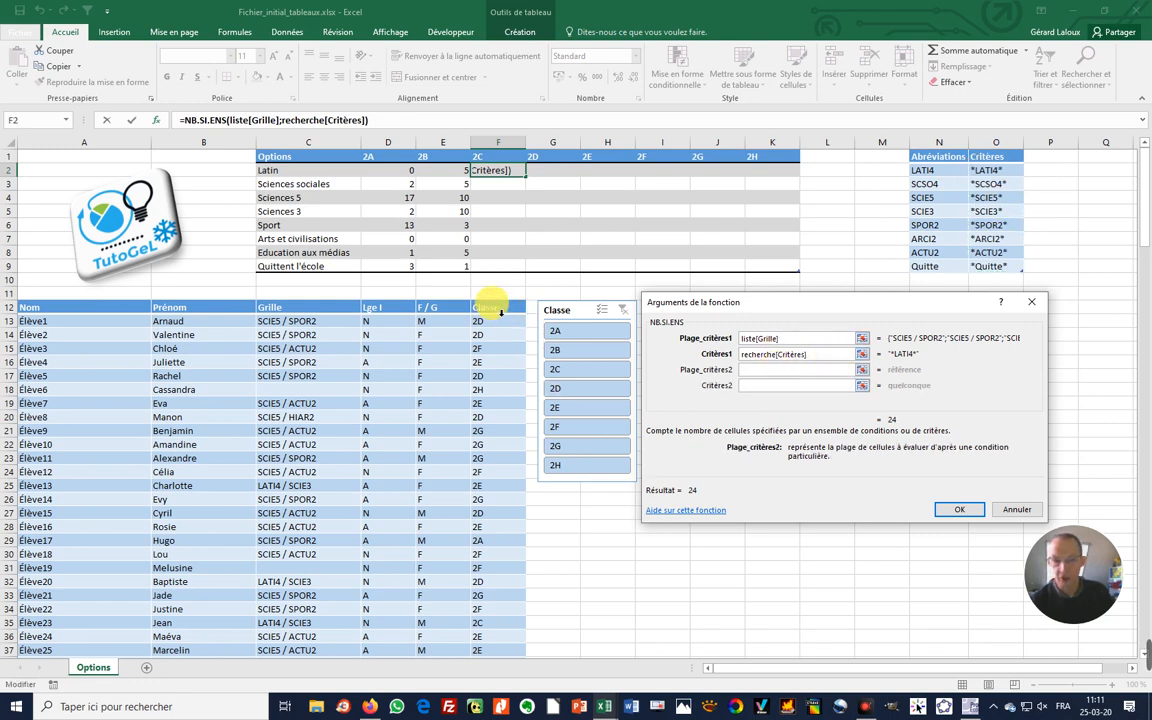
click(489, 306)
click(790, 387)
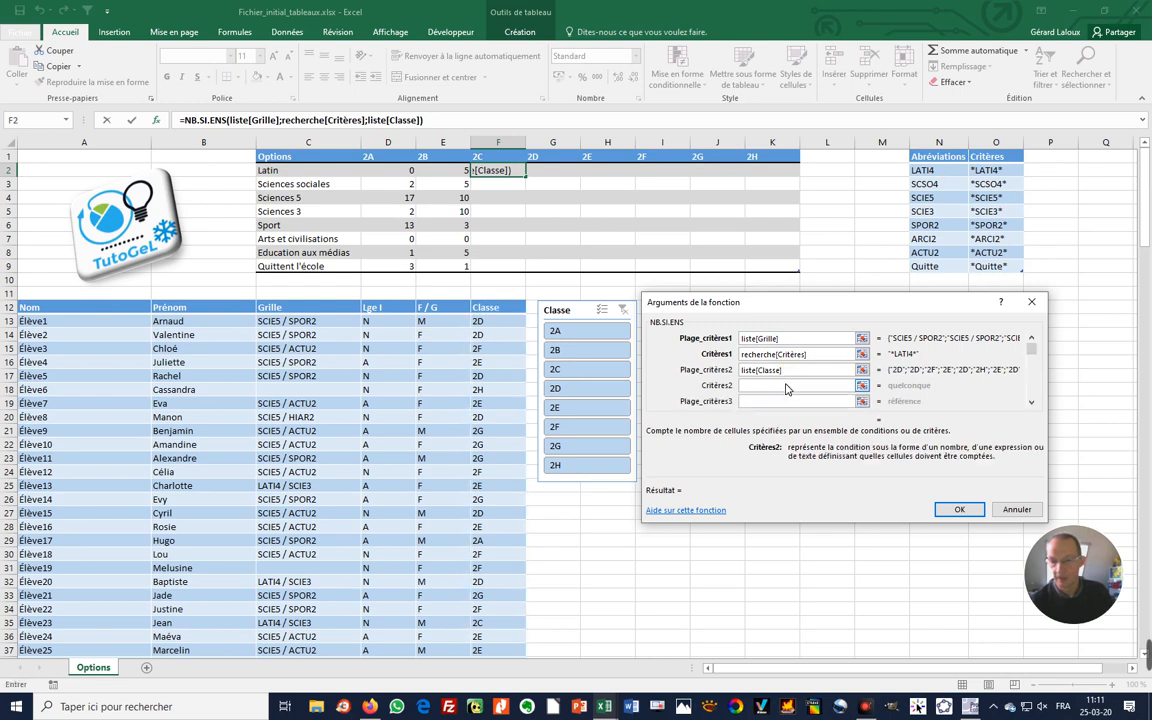
click(507, 160)
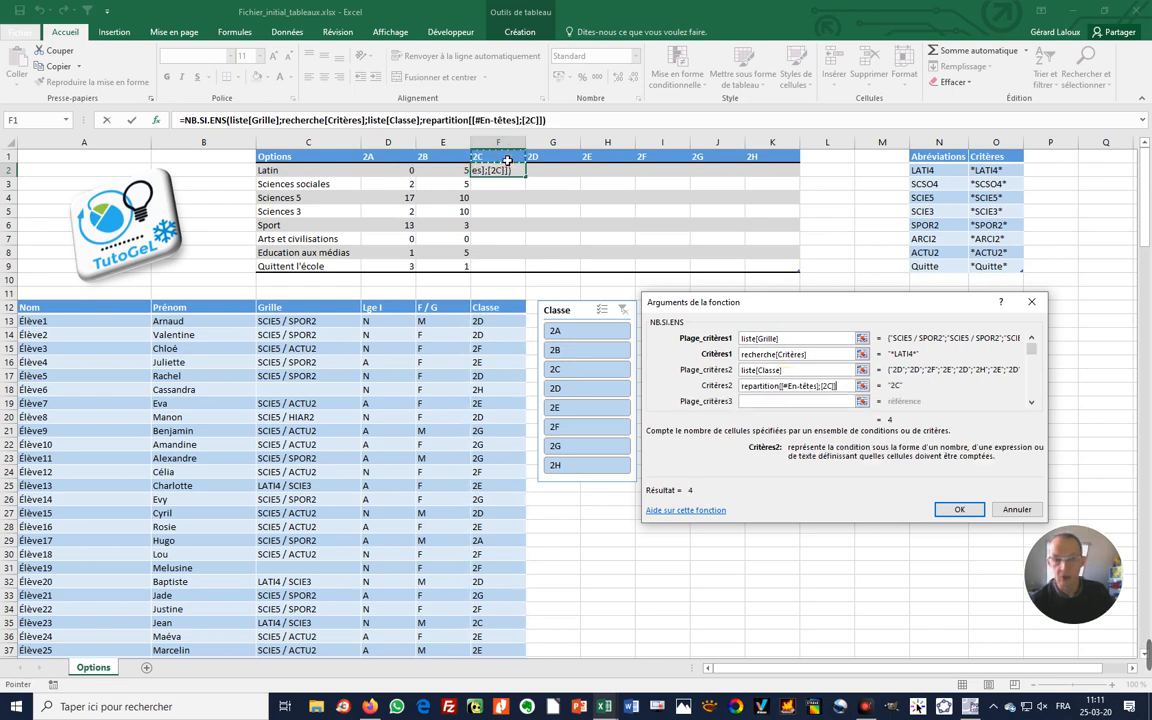
click(962, 510)
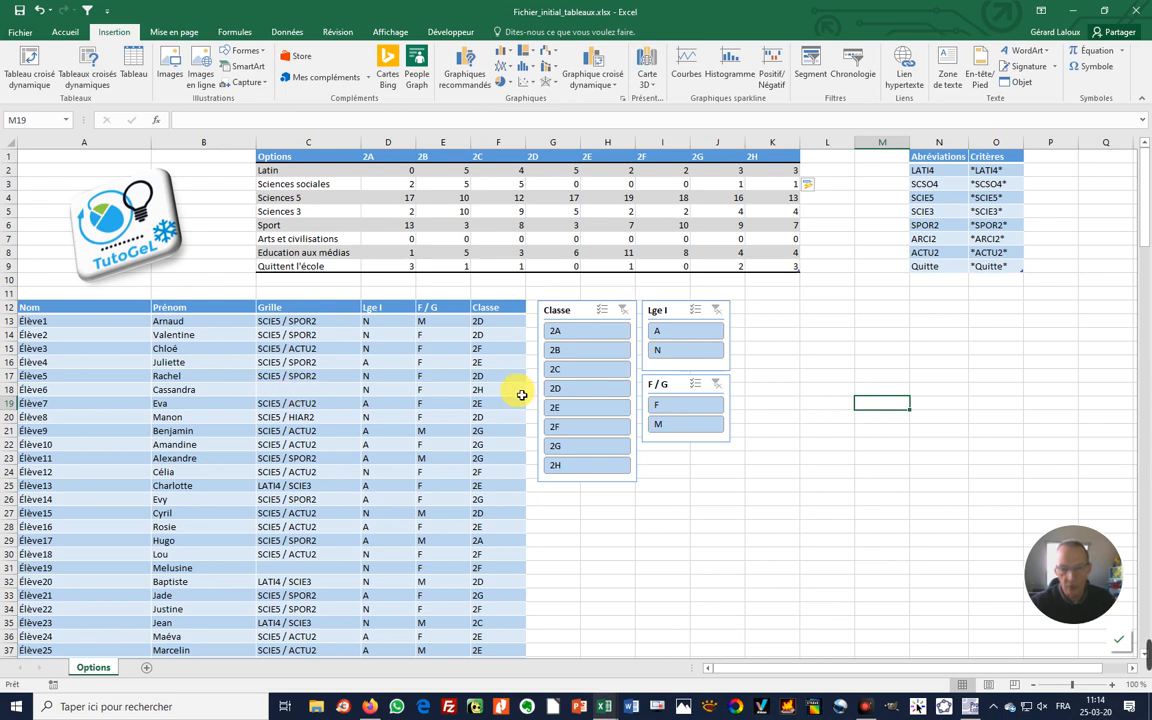
- Filter the student list to class 2H, enter Quitte in the empty Grille cell of Élève6, and clear the class filter
click(559, 466)
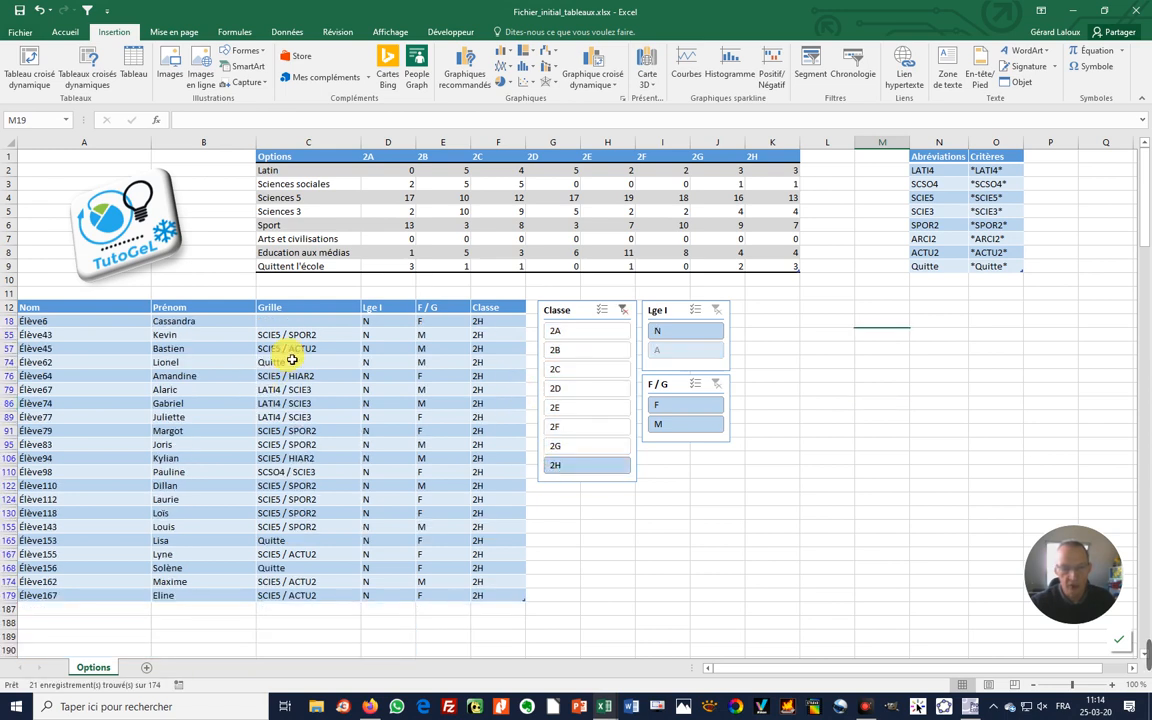
click(299, 322)
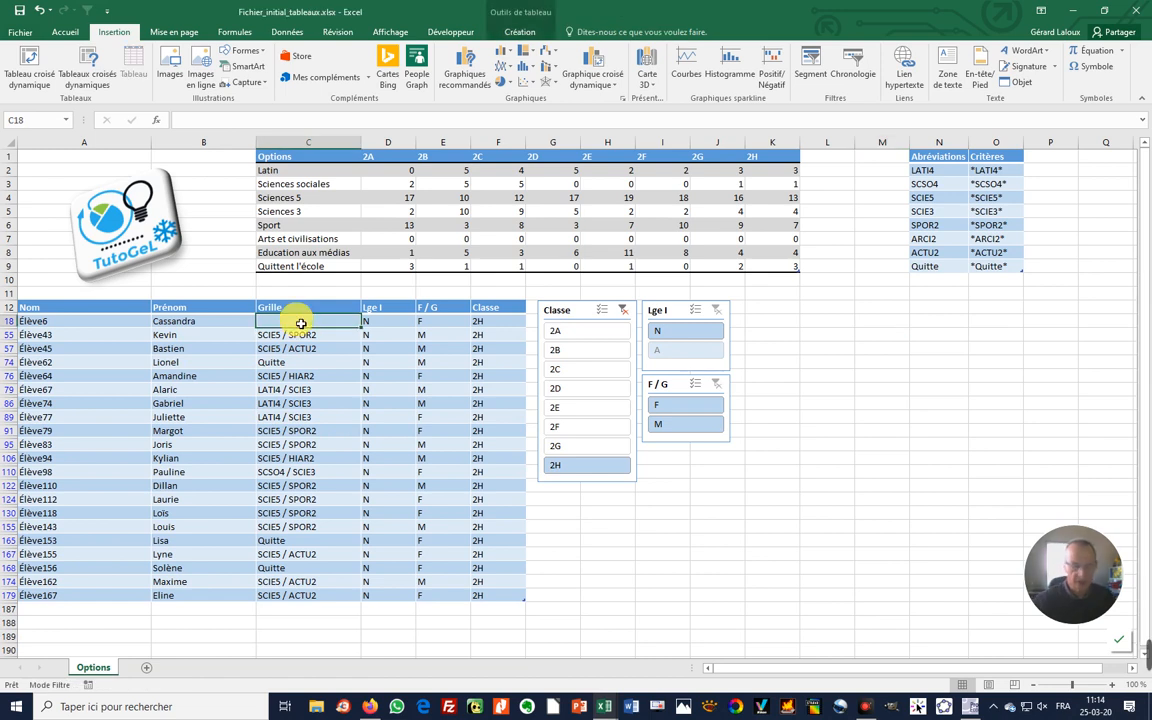
text(Quitte)
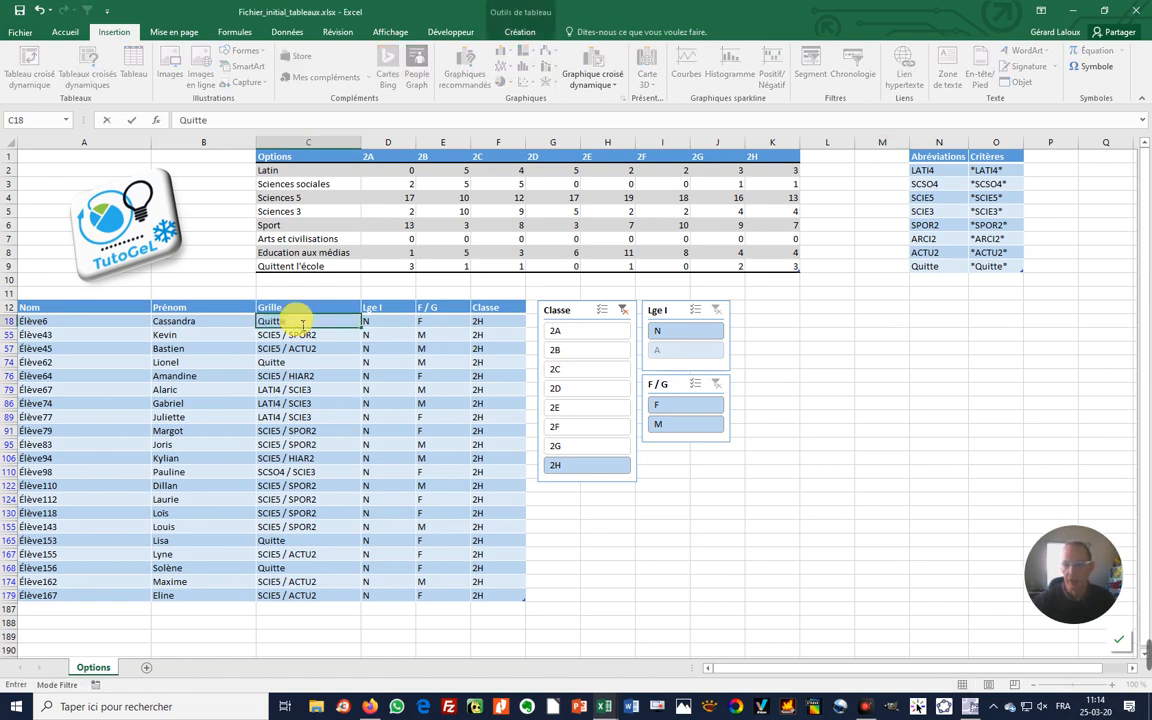
key(Return)
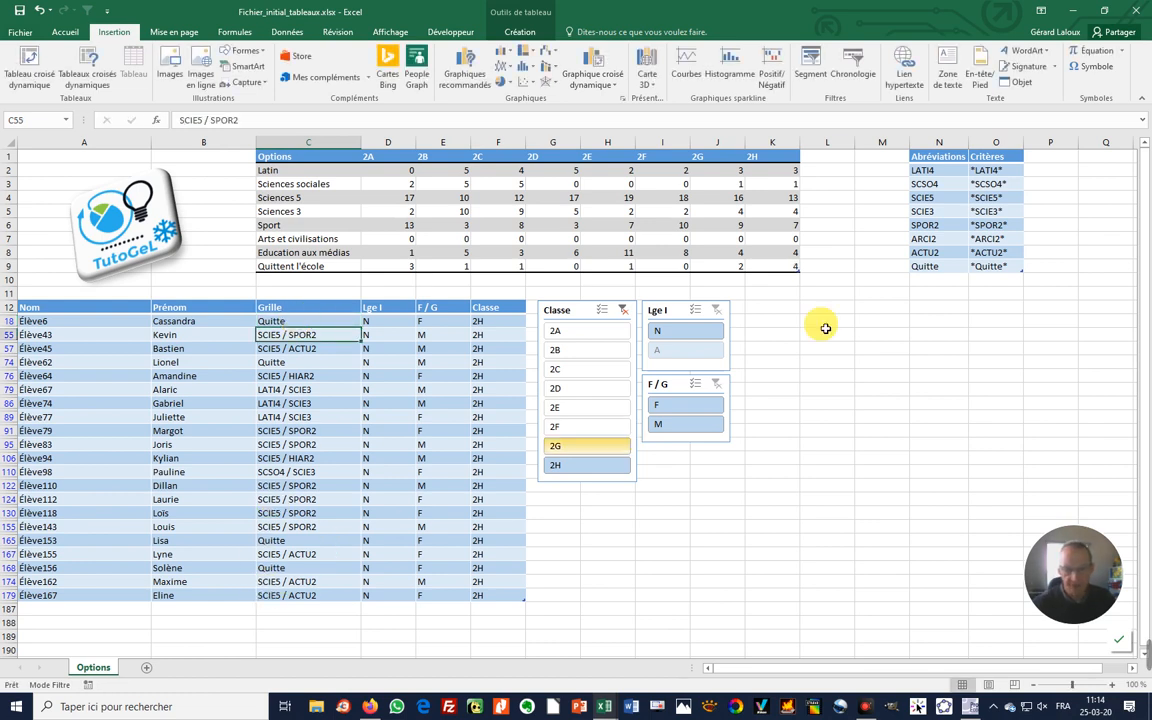
click(623, 311)
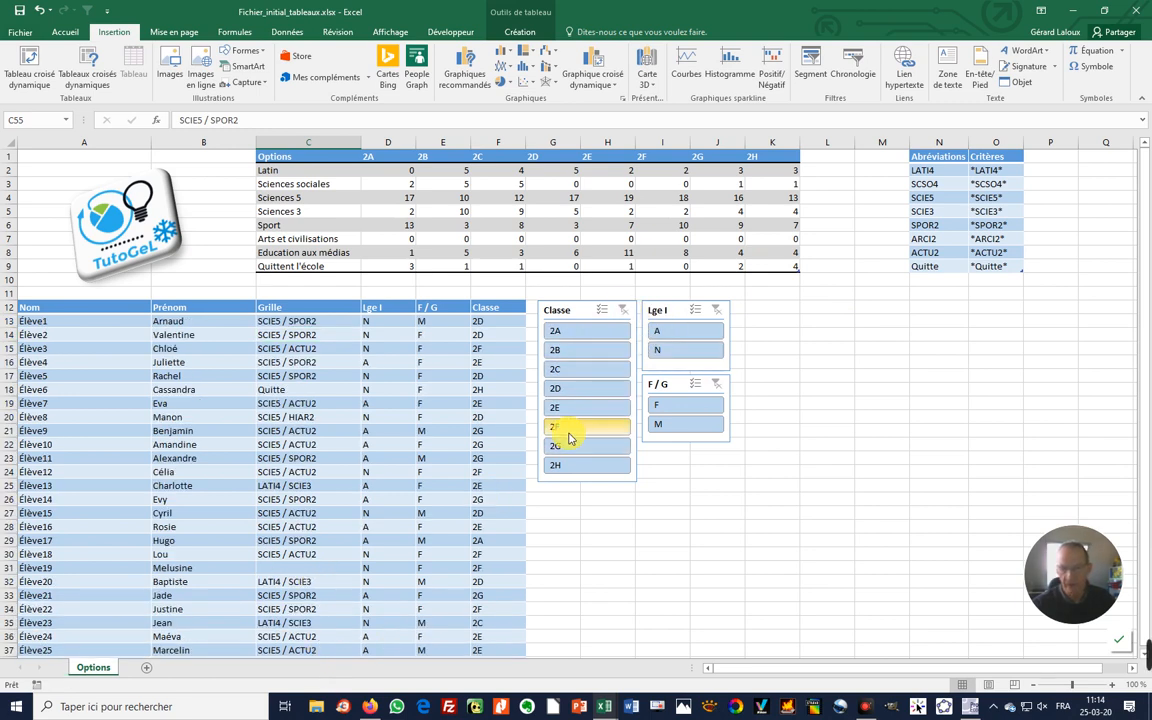
- Enter Quitte in the empty Grille cell of Élève19 in the student list
click(331, 570)
click(331, 570)
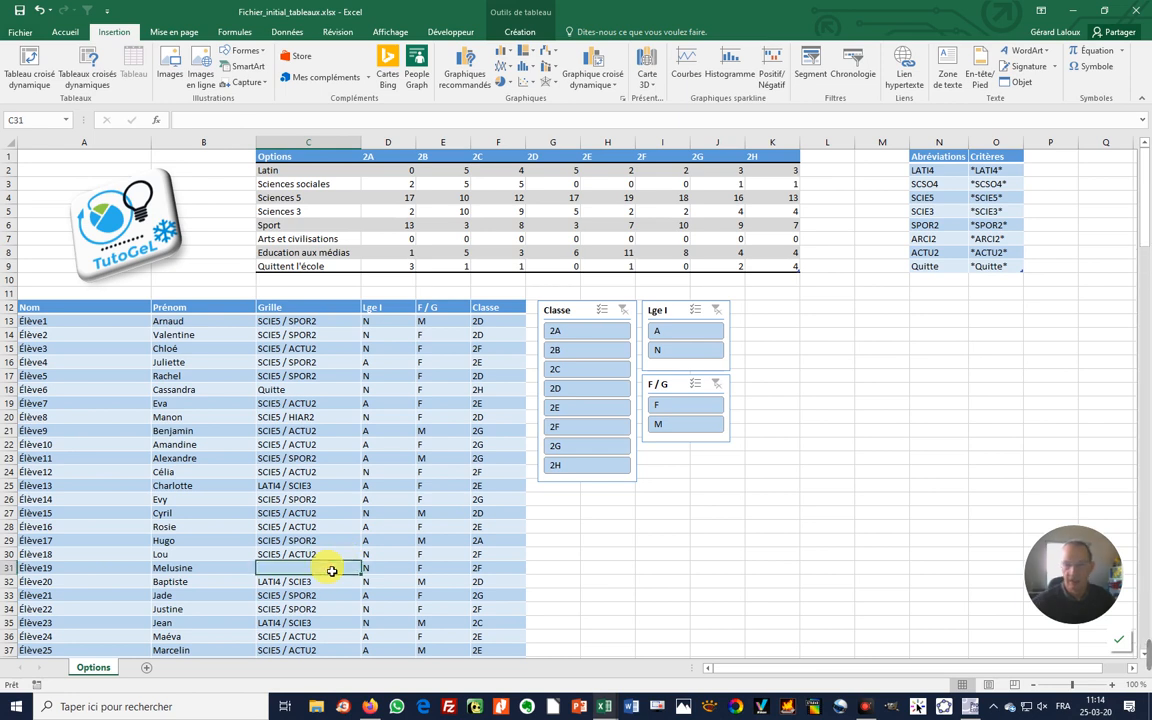
text(Quitte)
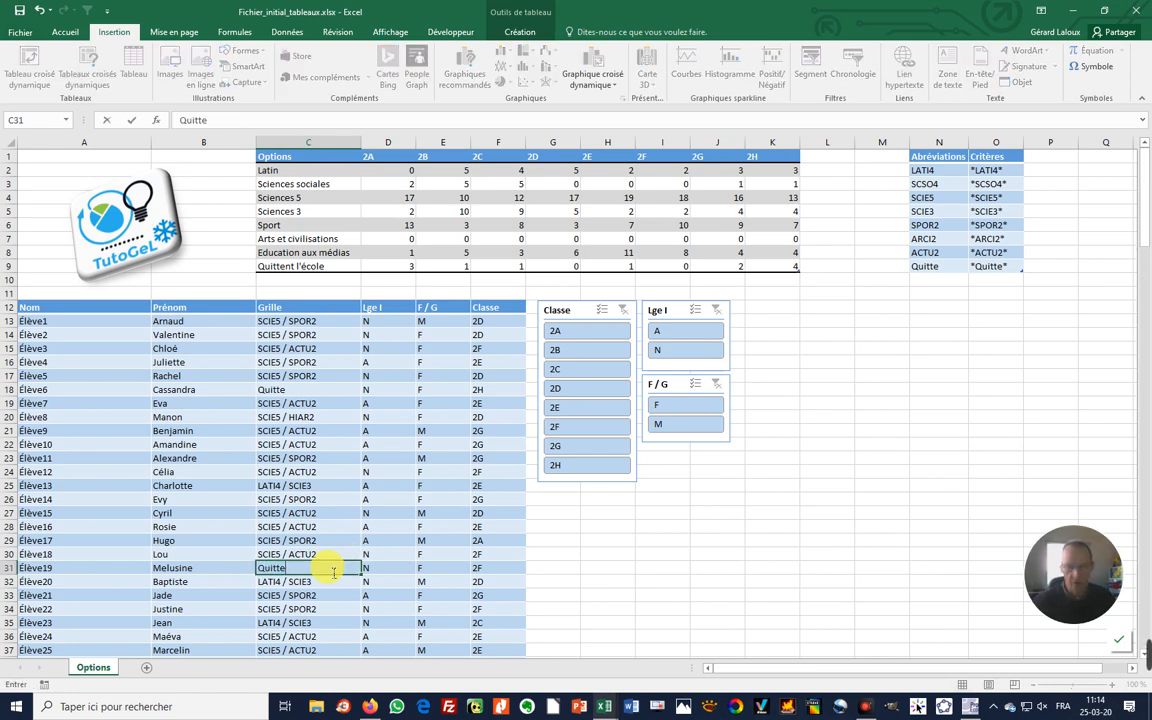
key(Return)
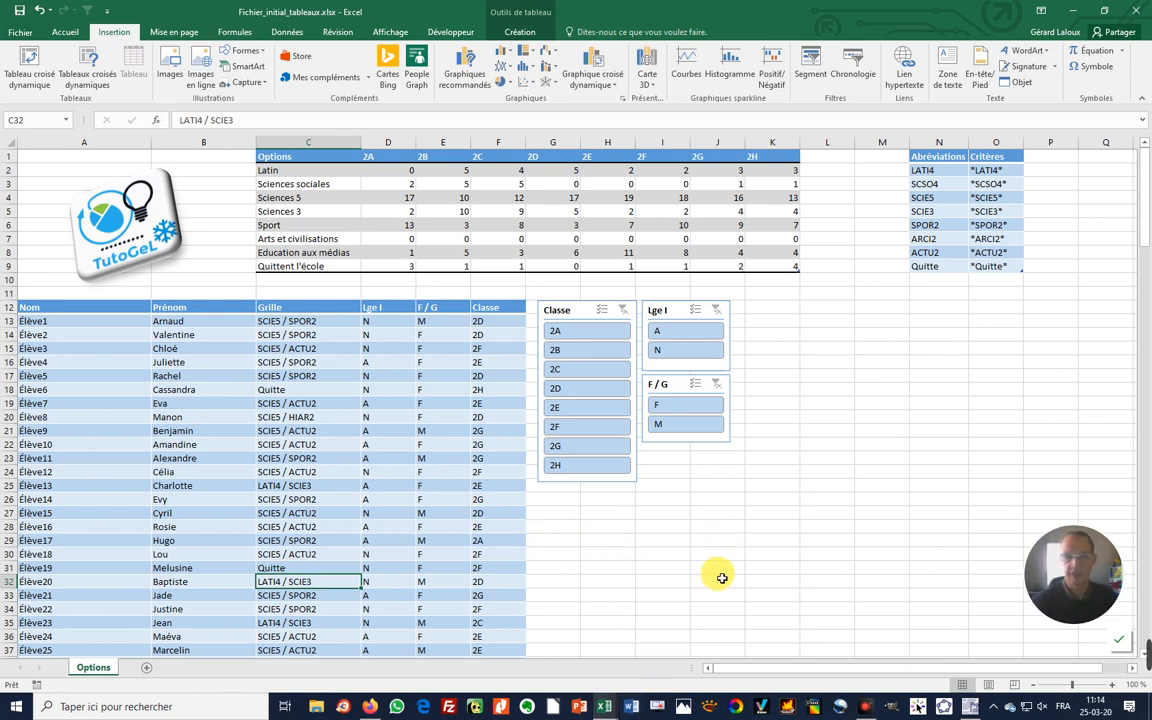
click(293, 446)
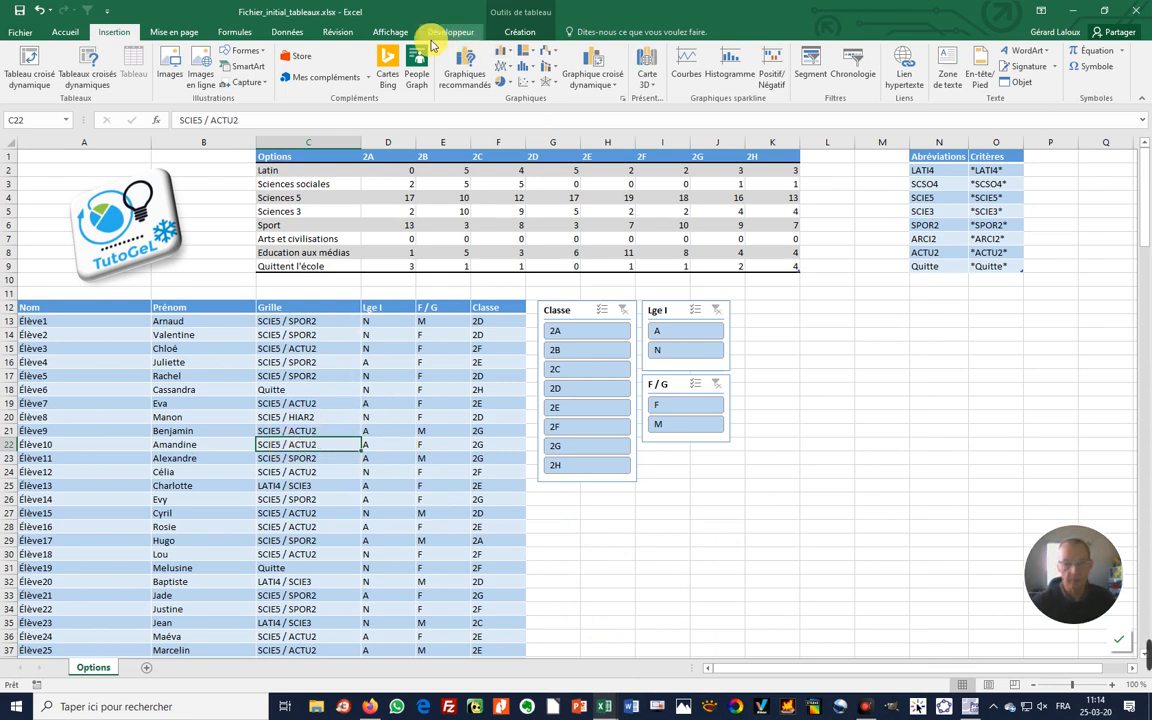
click(519, 32)
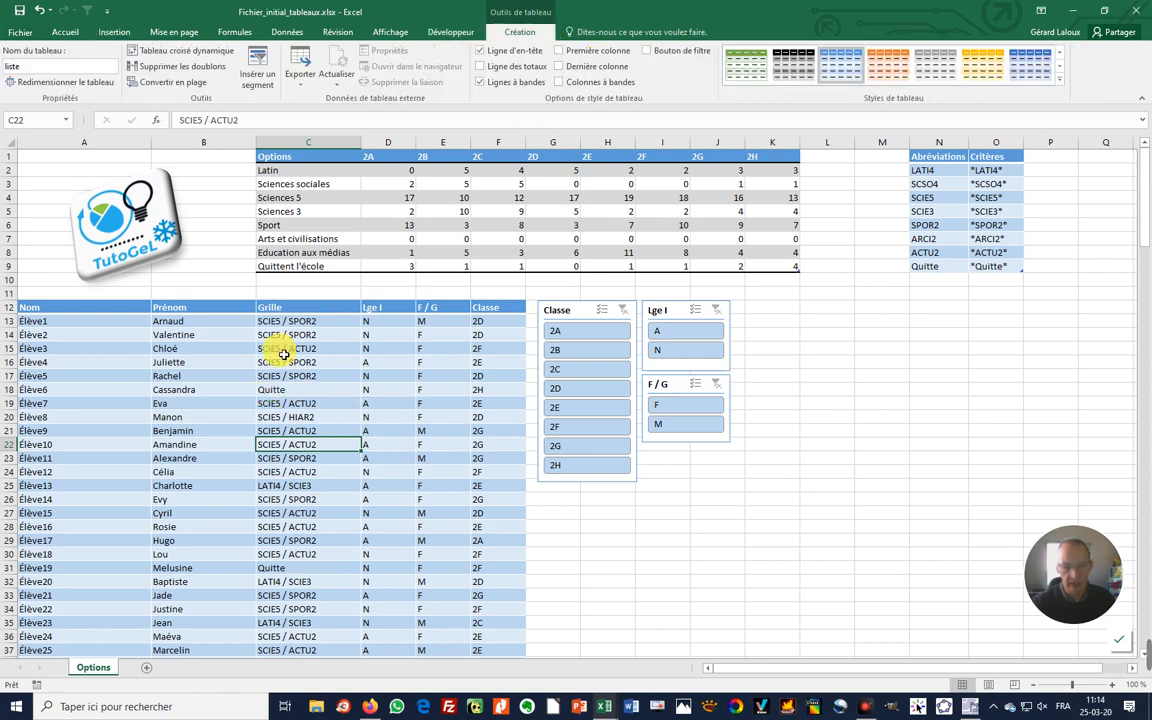
click(217, 462)
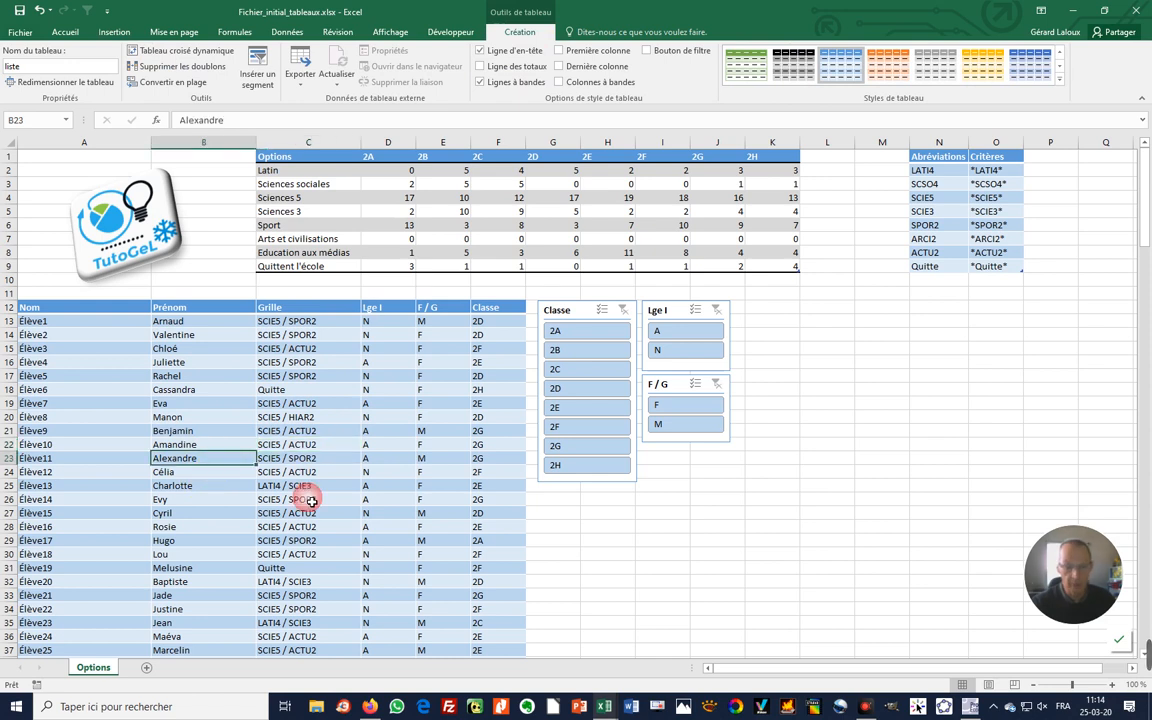
click(312, 487)
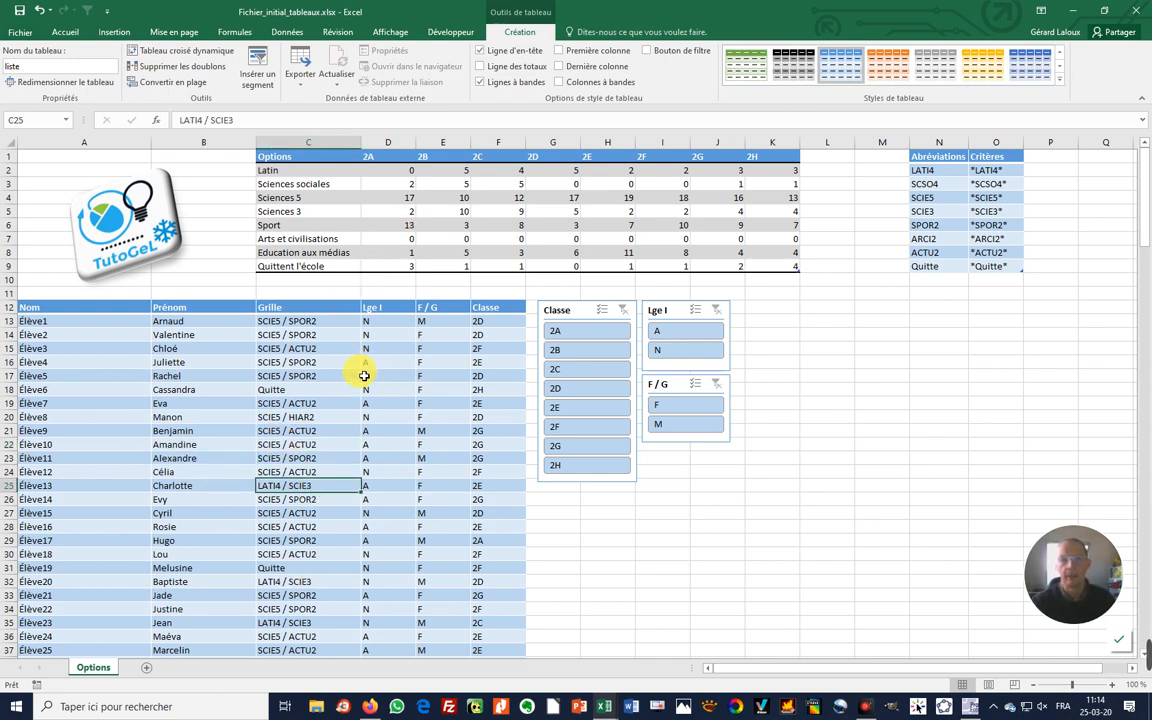
click(116, 35)
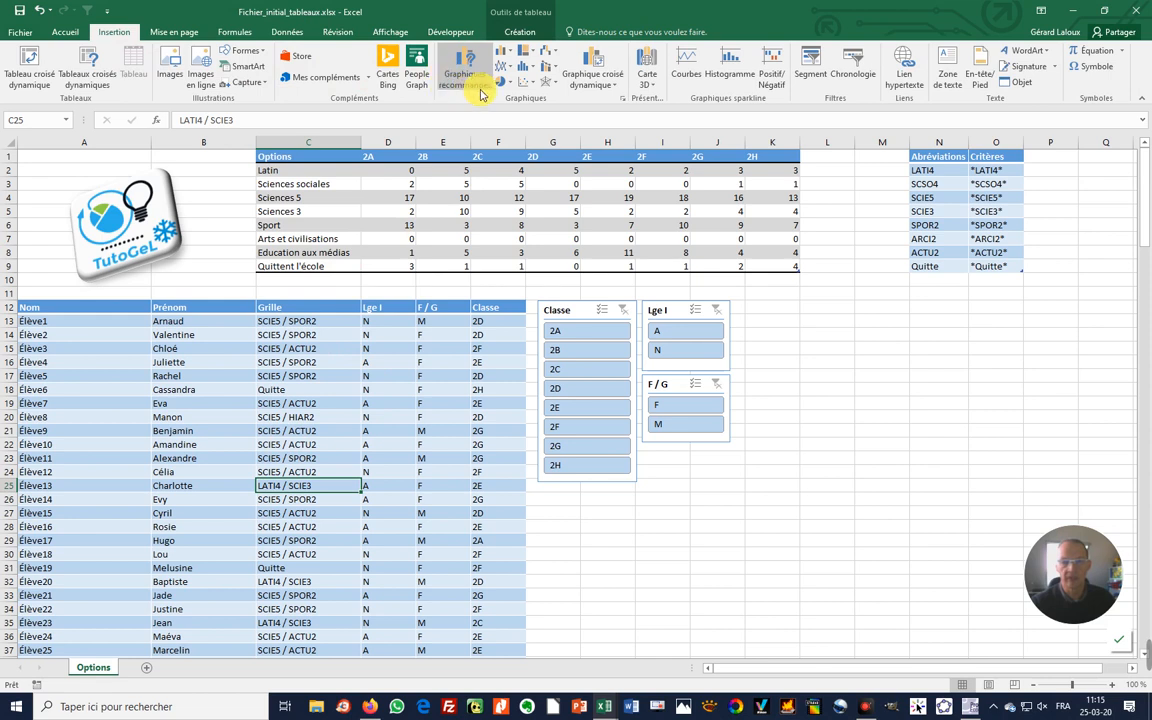
- Insert a clustered column chart (Histogramme groupé) based on the options table
click(508, 52)
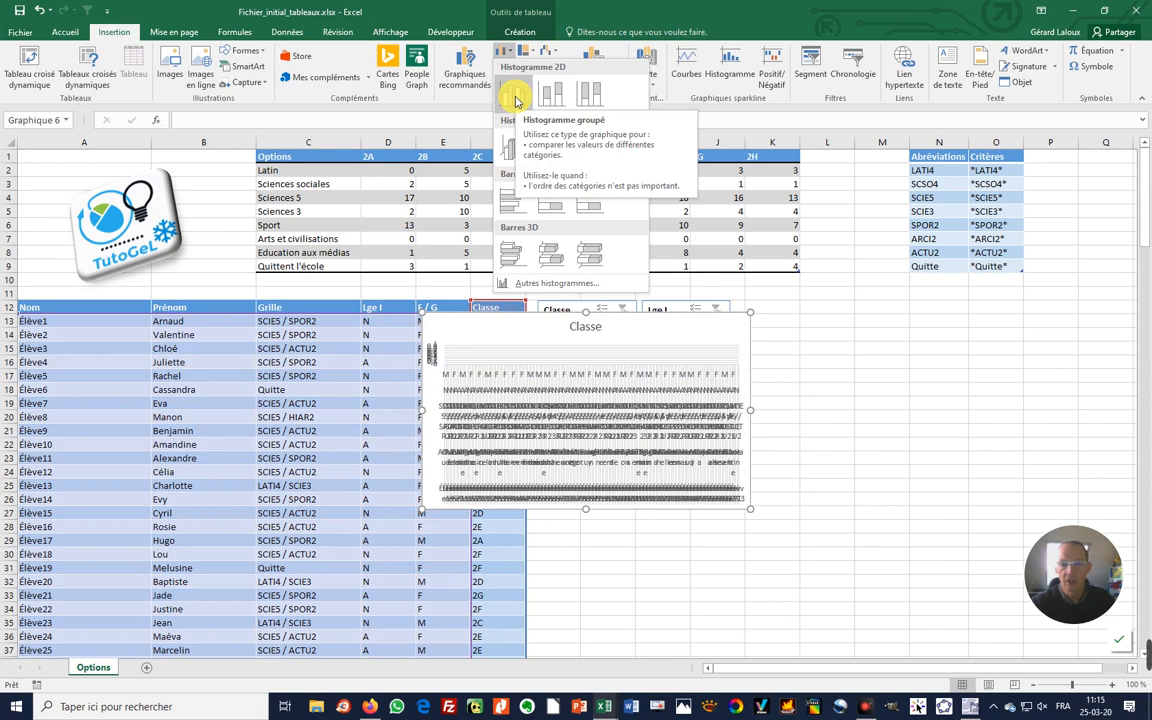
click(513, 96)
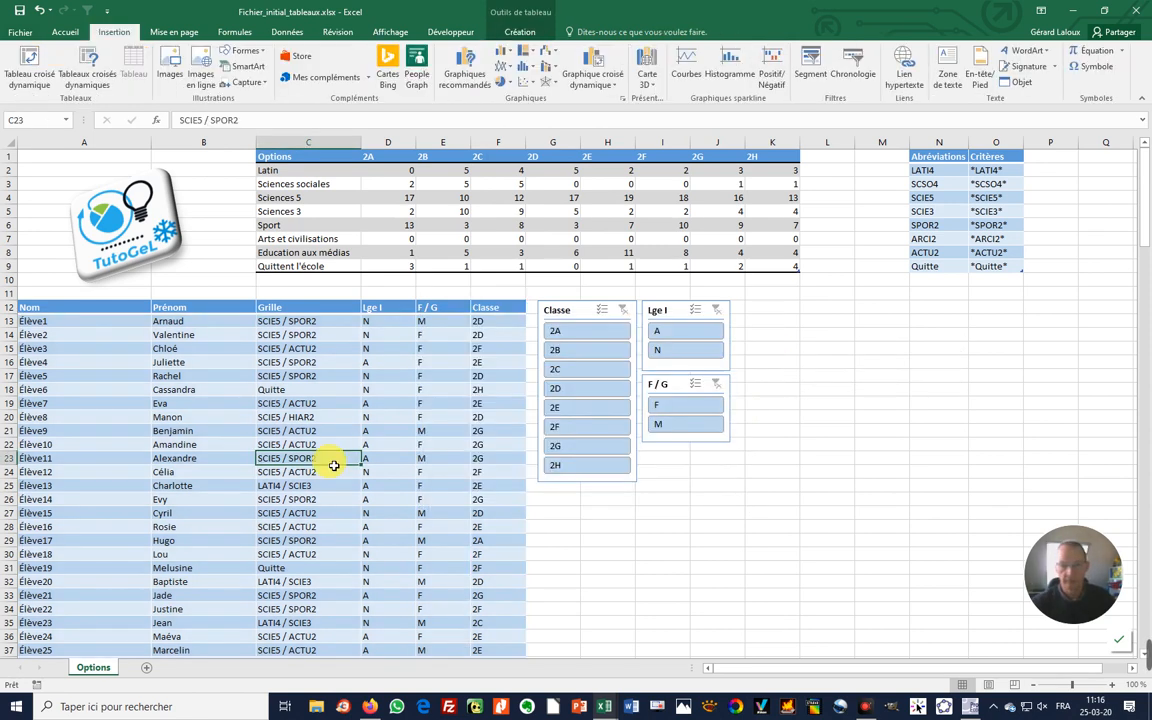
click(506, 217)
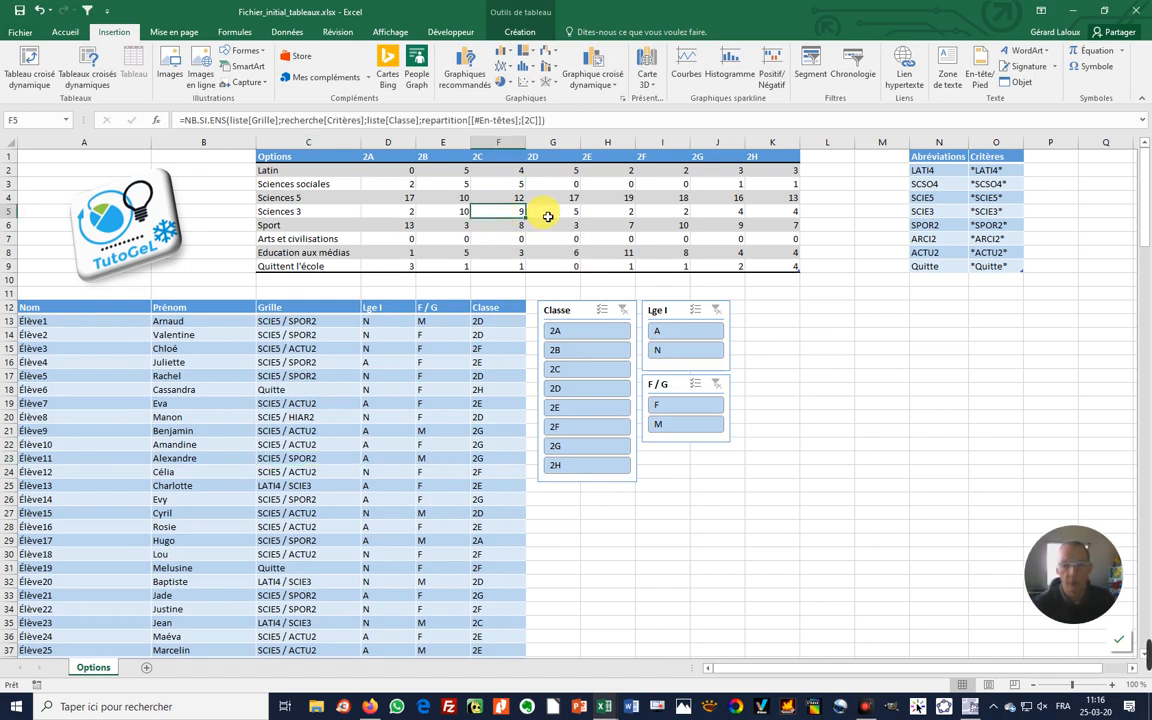
click(505, 53)
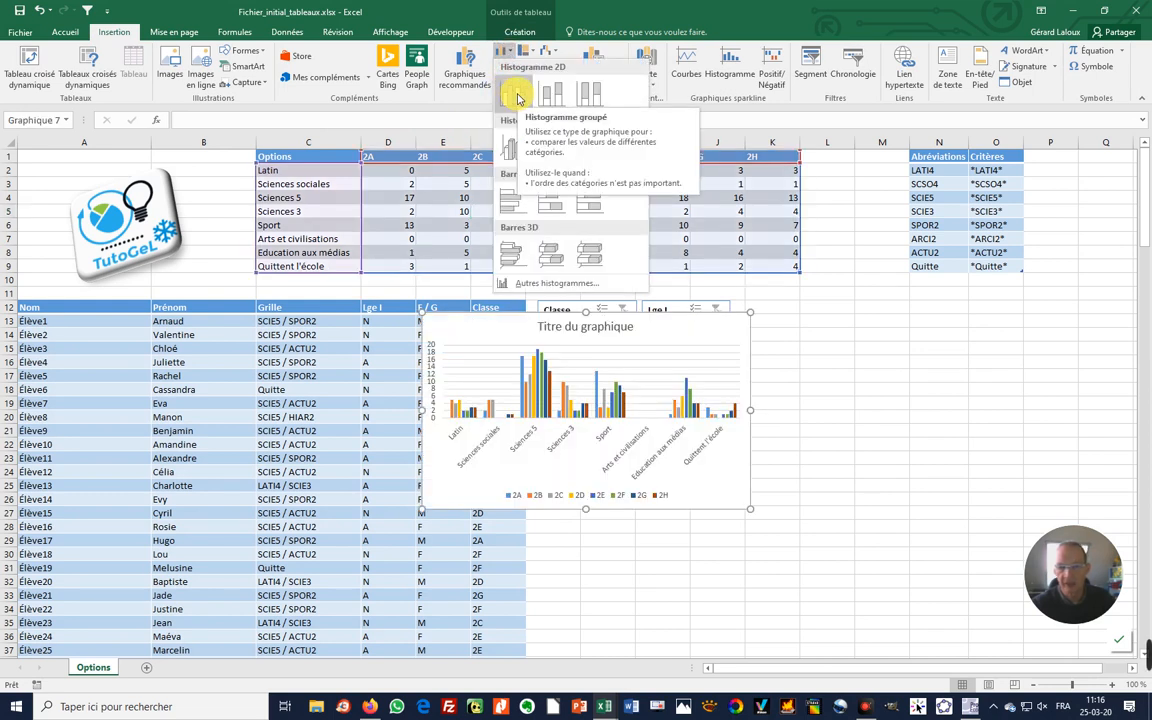
click(516, 96)
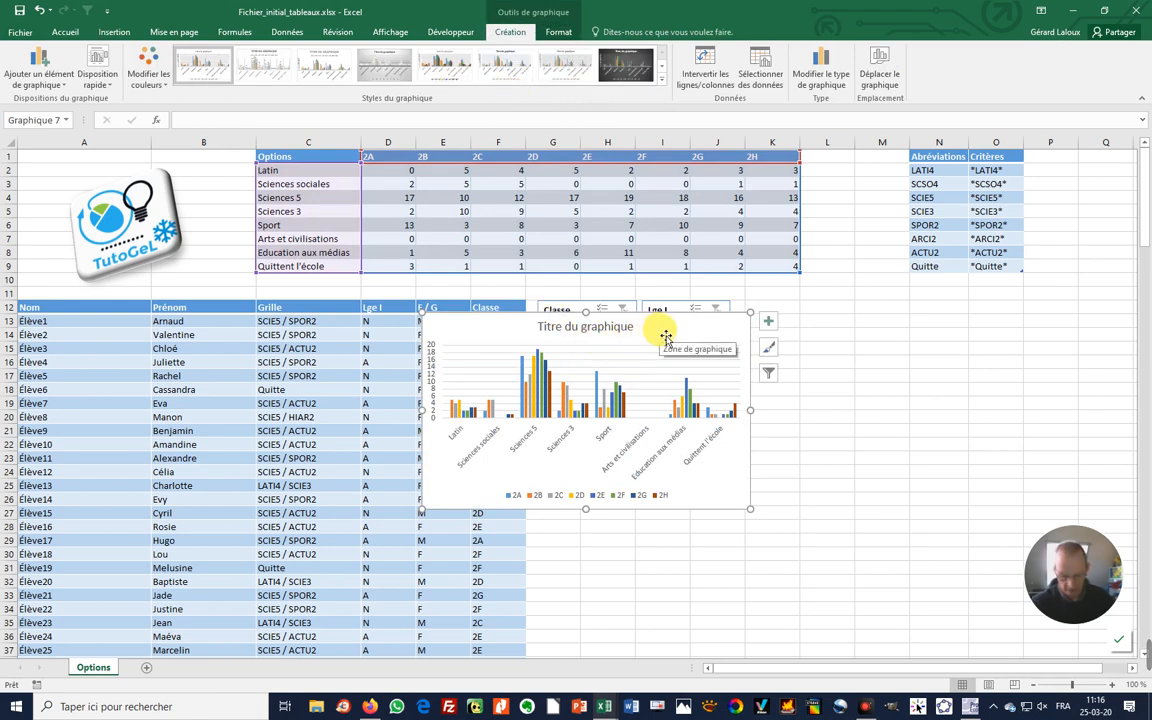
key(Escape)
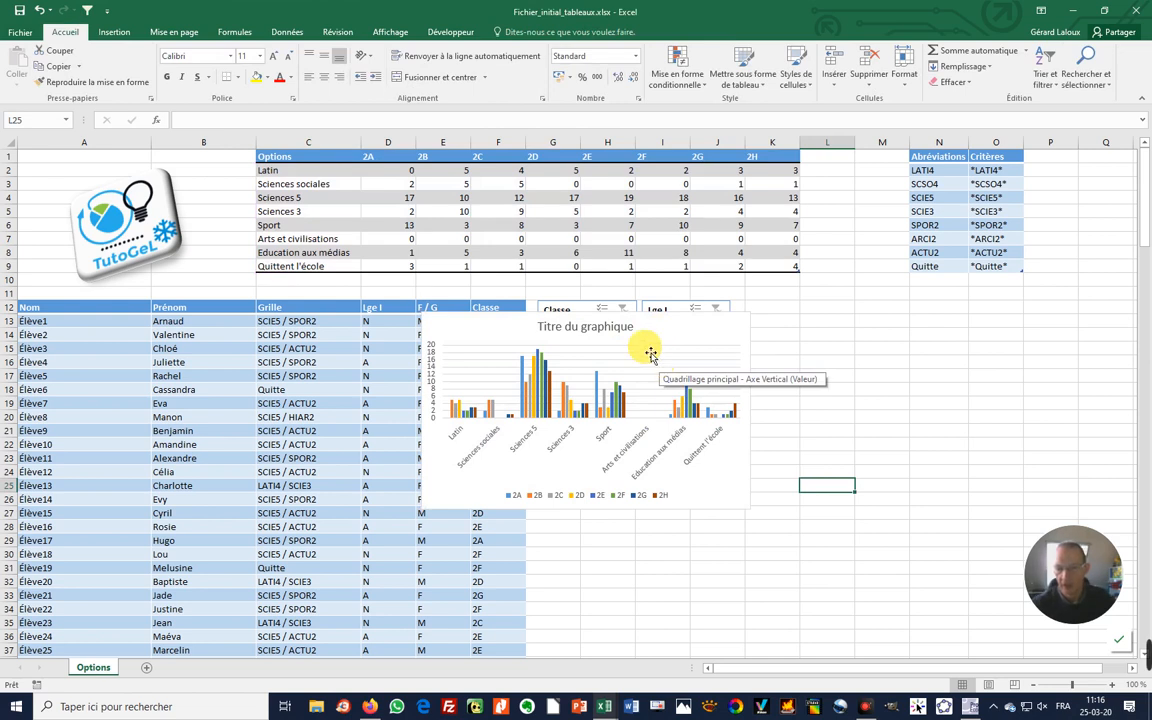
- Move the chart to the empty area beside the slicers, below the Abréviations table, and enlarge it
click(651, 345)
drag(649, 342, 982, 318)
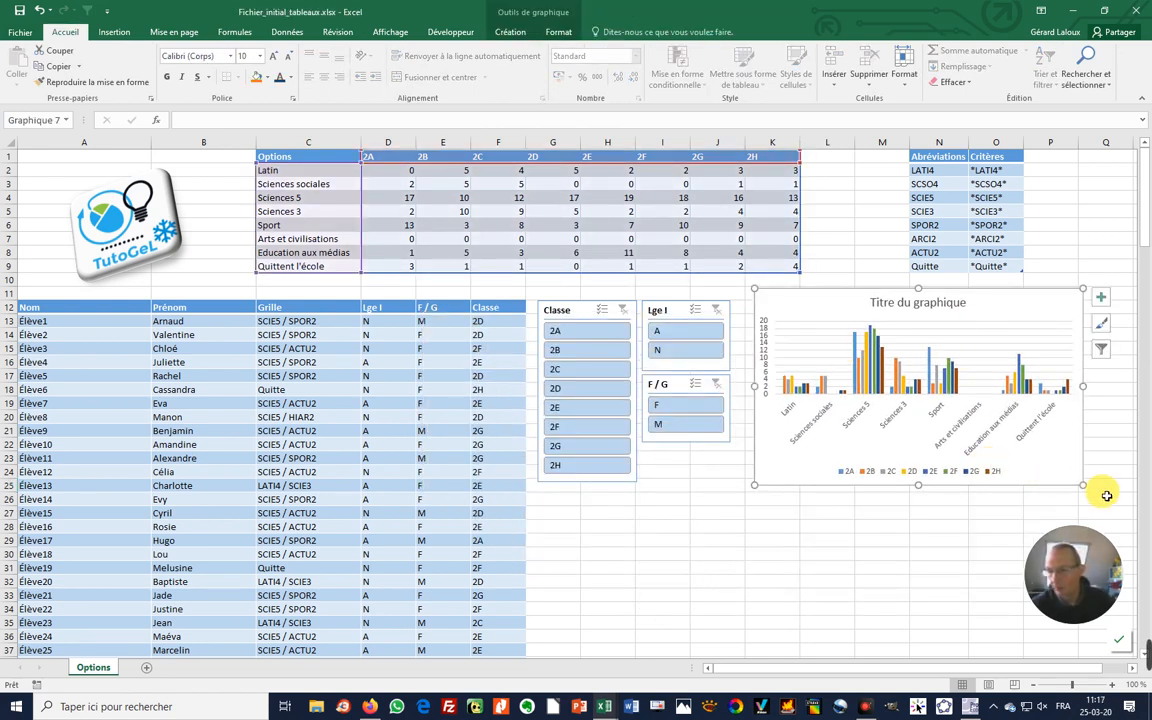
drag(1087, 489, 1114, 500)
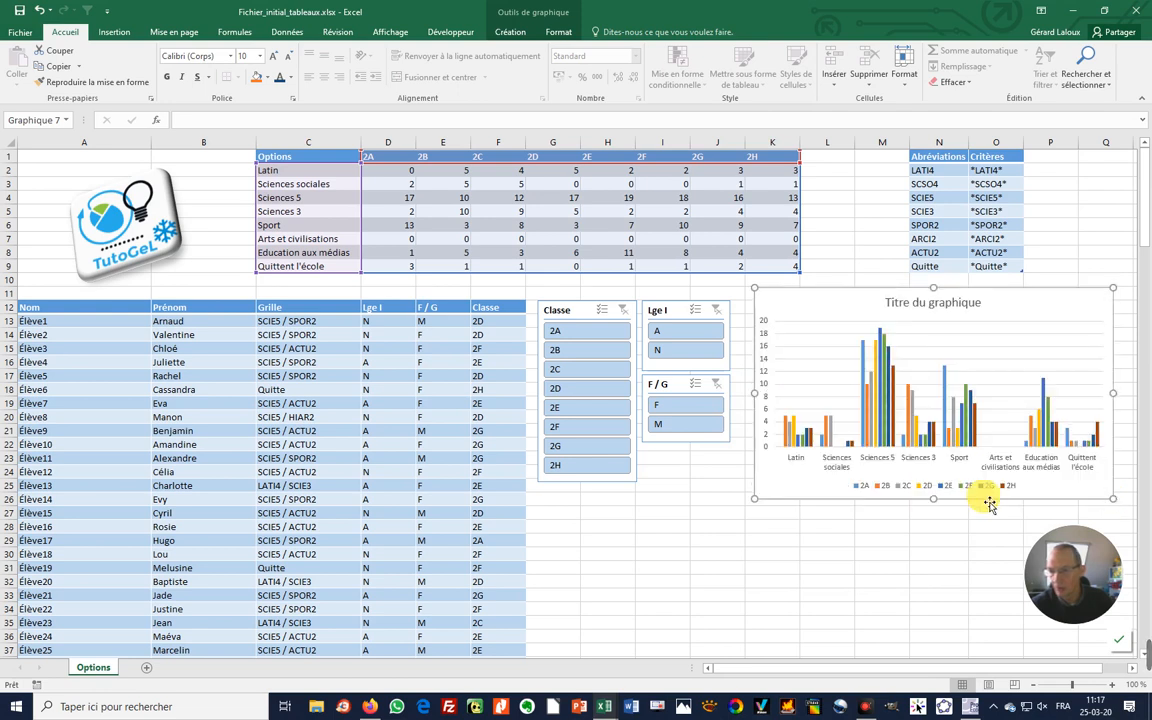
mouse_move(754, 500)
mouse_down()
mouse_move(756, 522)
mouse_move(745, 516)
mouse_up()
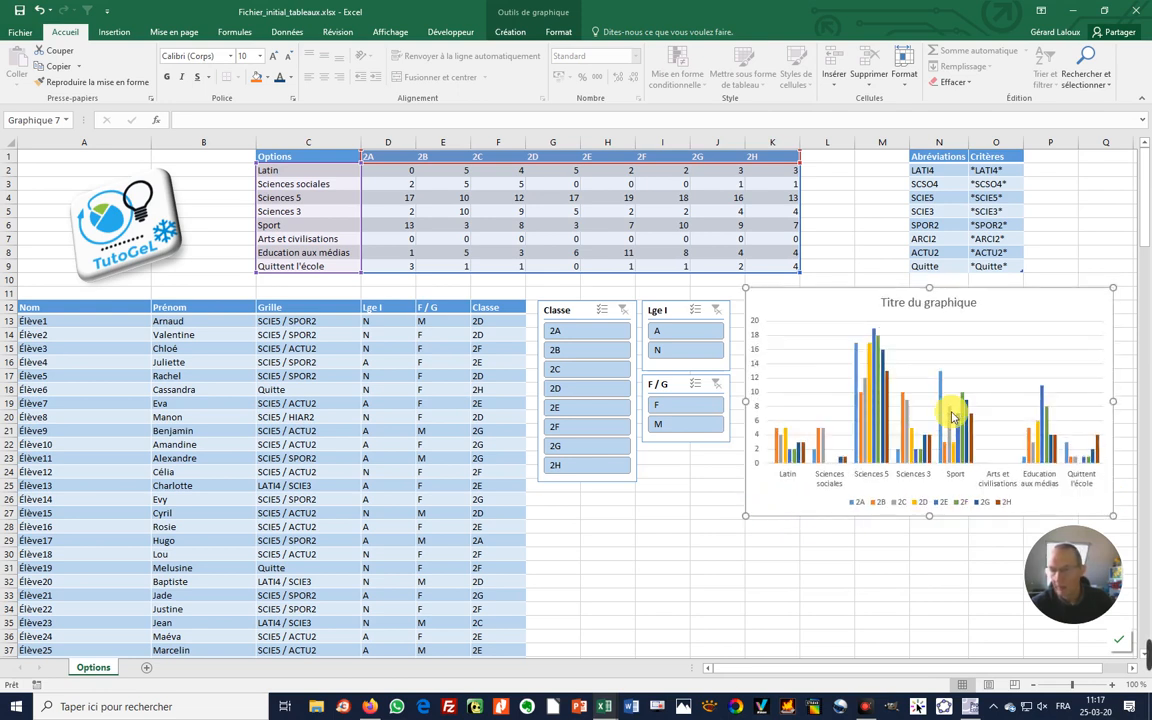
- Move the chart to a new sheet named Graphique
right_click(952, 362)
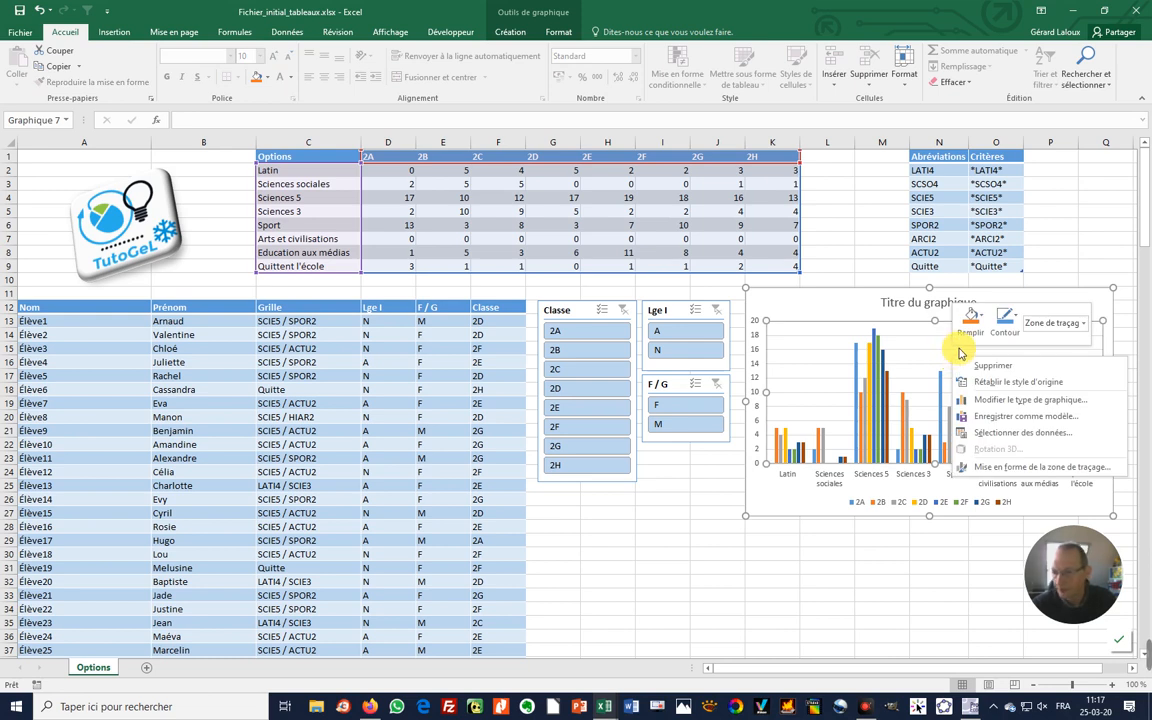
click(856, 298)
drag(1026, 311, 855, 378)
right_click(853, 378)
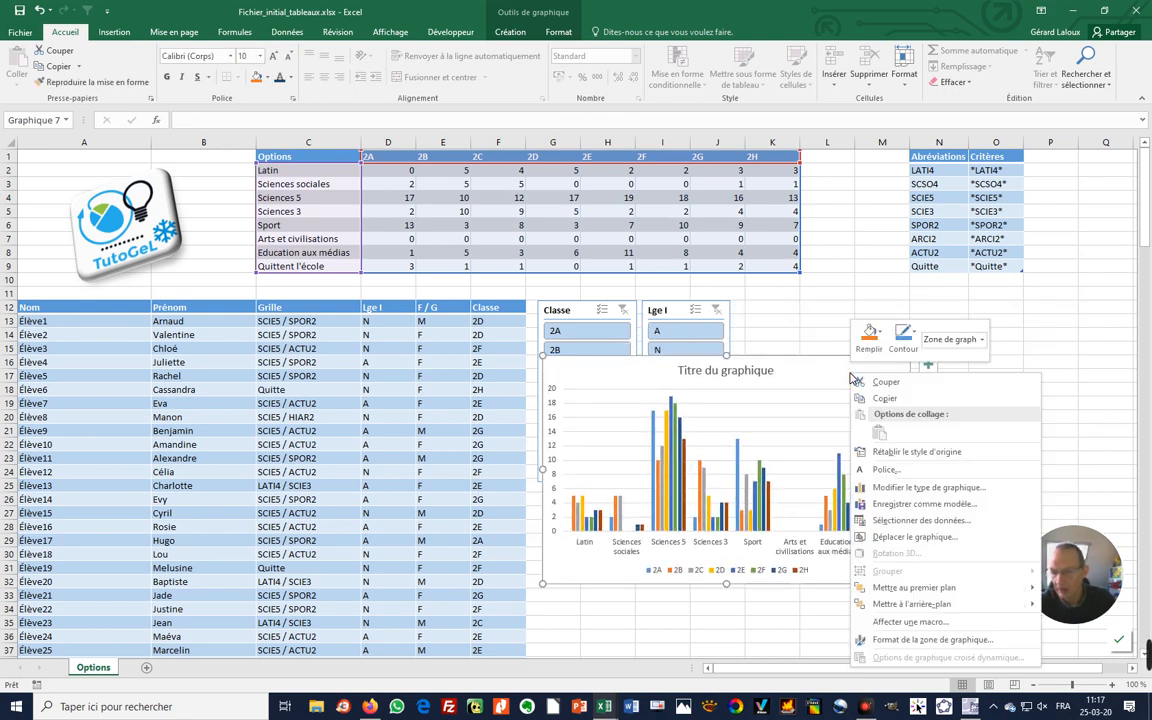
click(920, 539)
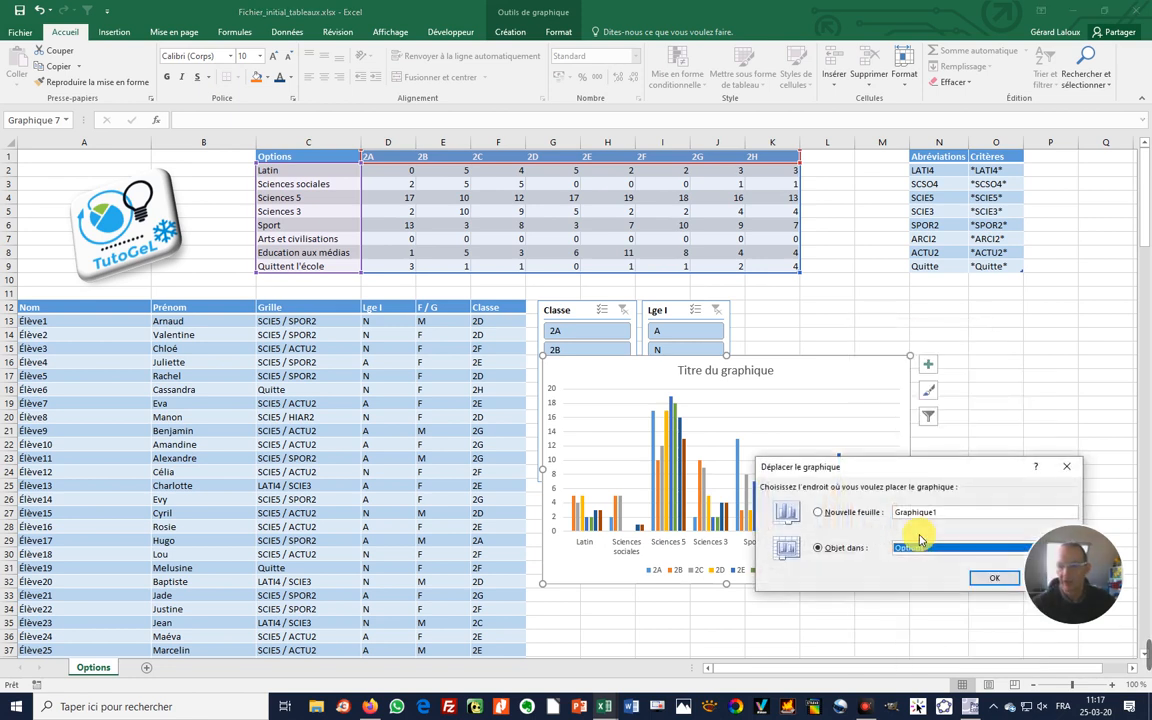
click(818, 513)
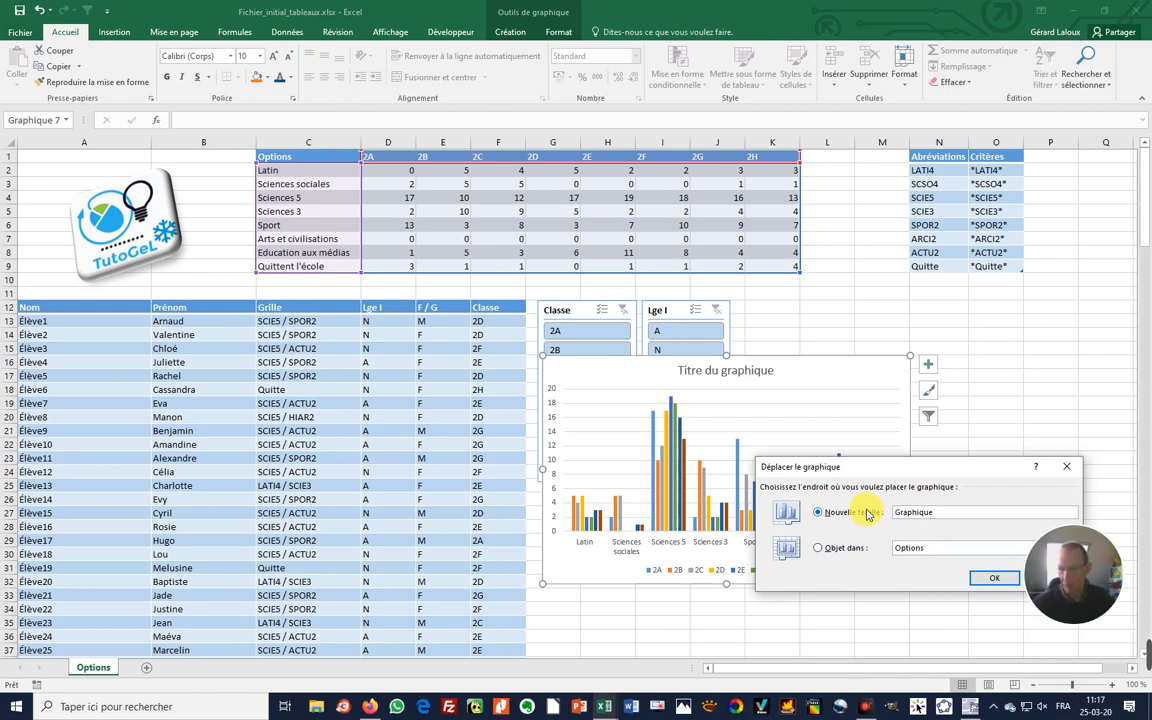
click(986, 580)
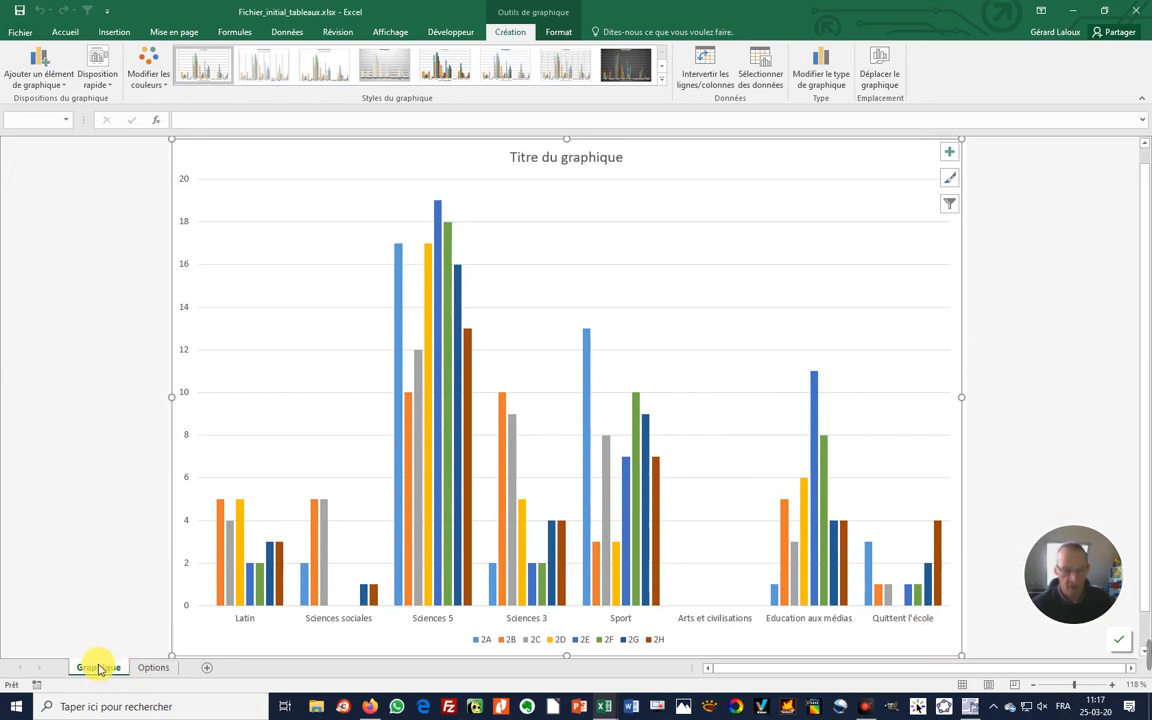
- Reorder the sheets so that Graphique comes after Options
click(153, 668)
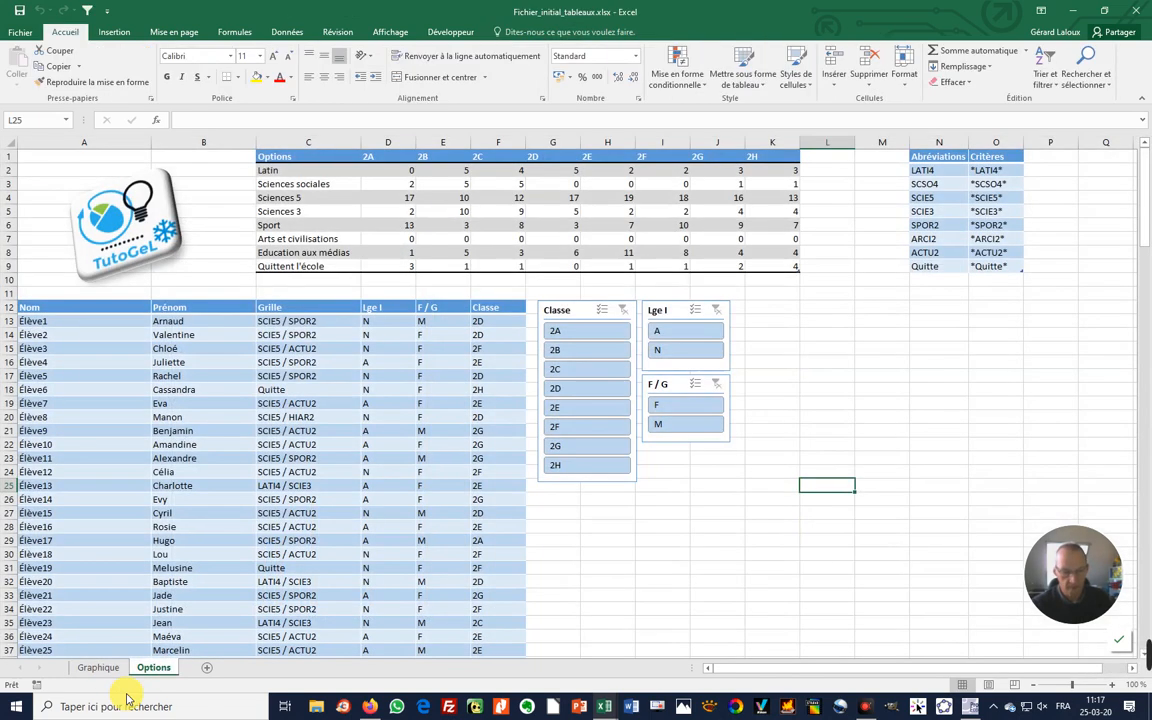
click(97, 668)
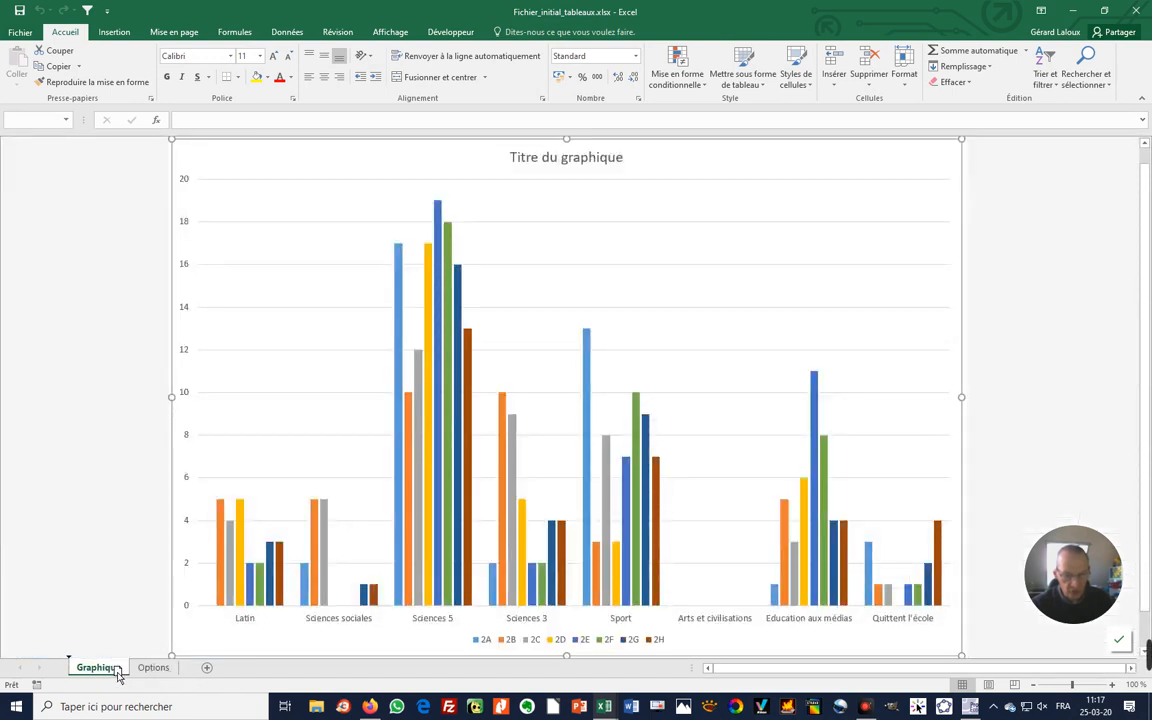
drag(197, 677, 162, 680)
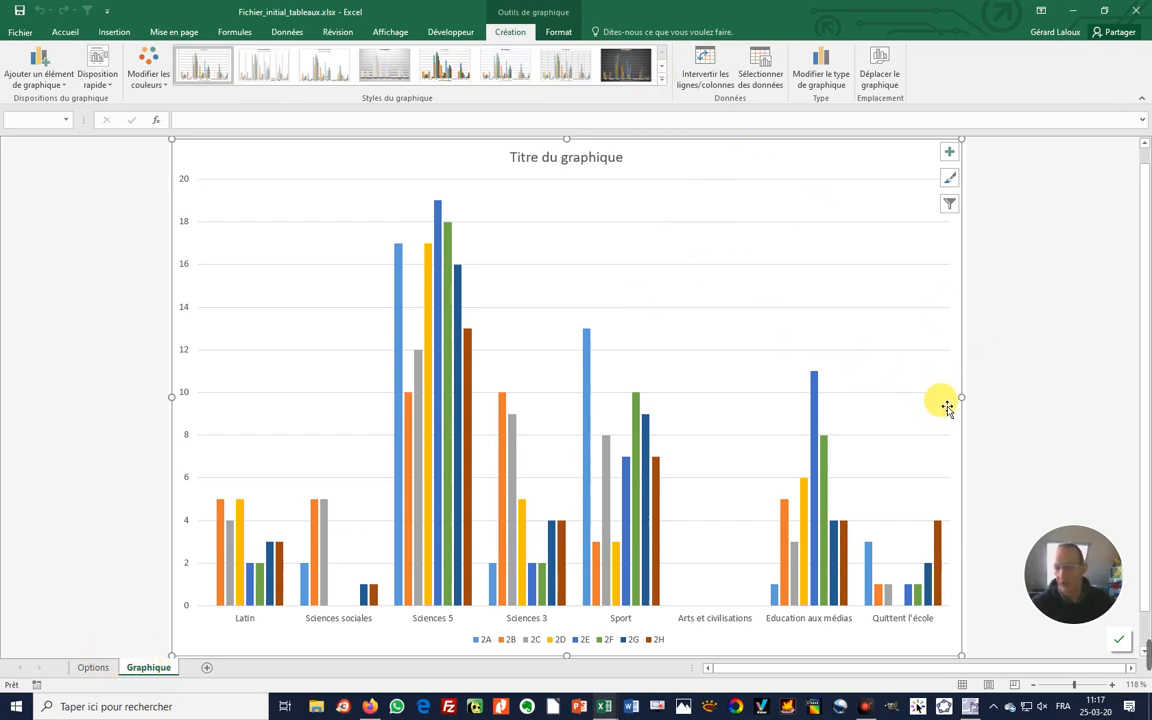
- Apply the dark chart style Style 8 to the chart and open its series and category filters
click(660, 82)
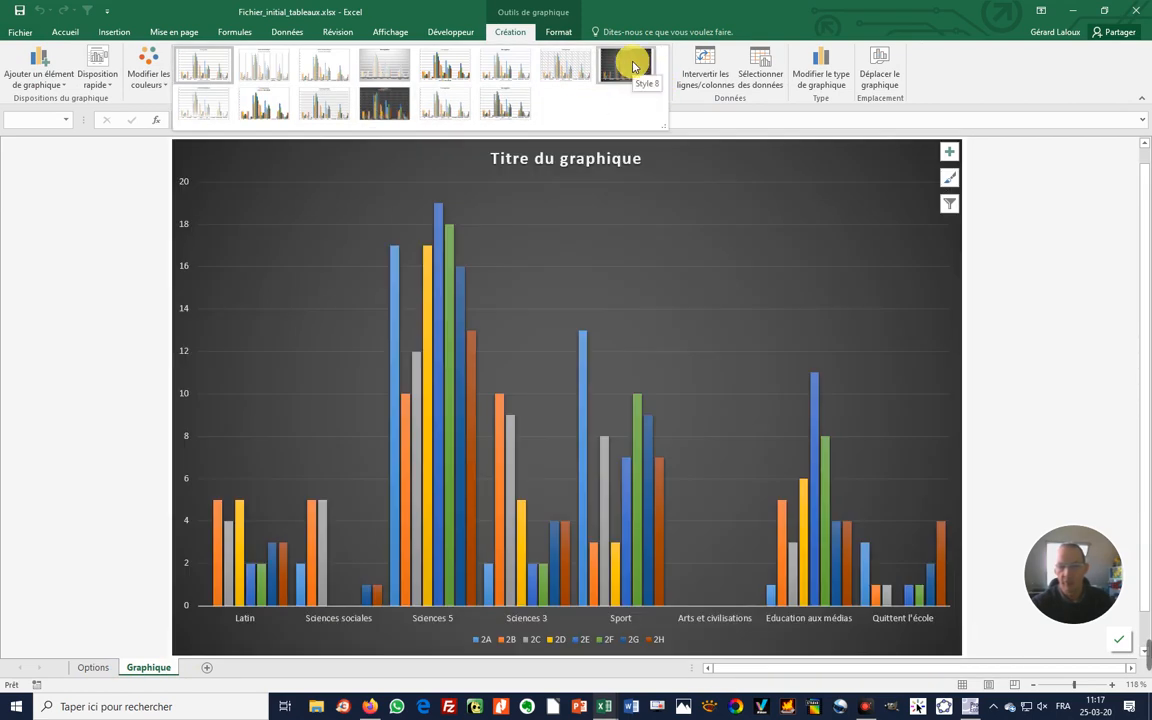
click(633, 66)
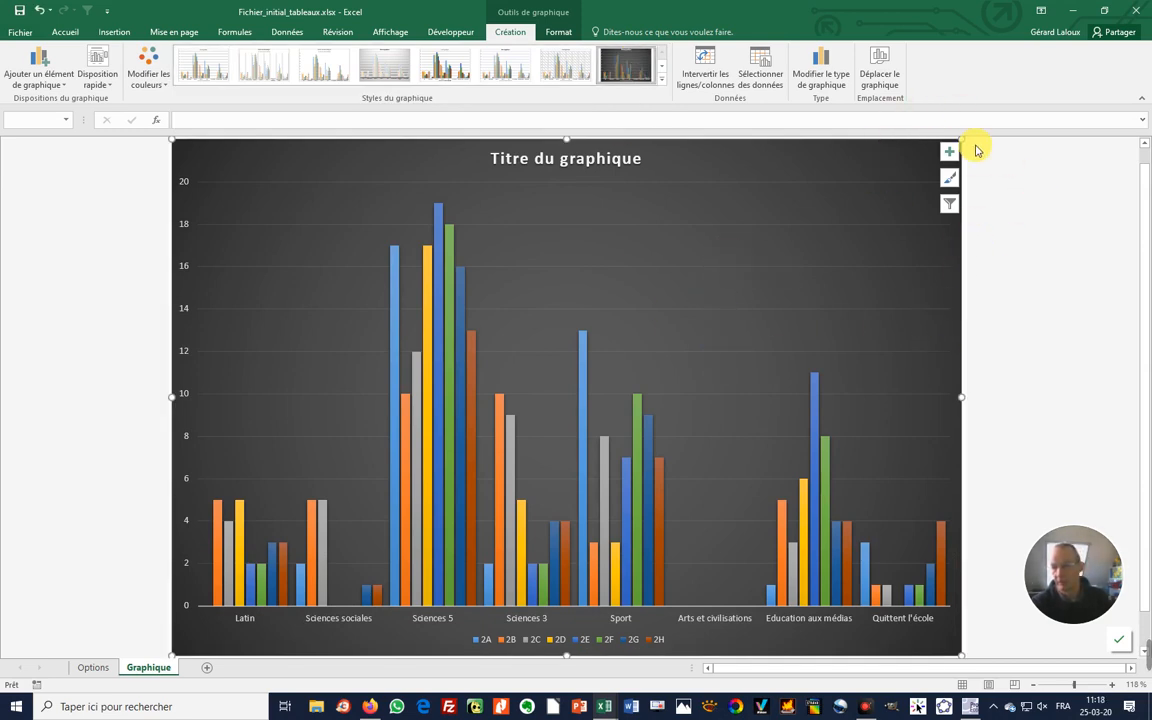
click(950, 205)
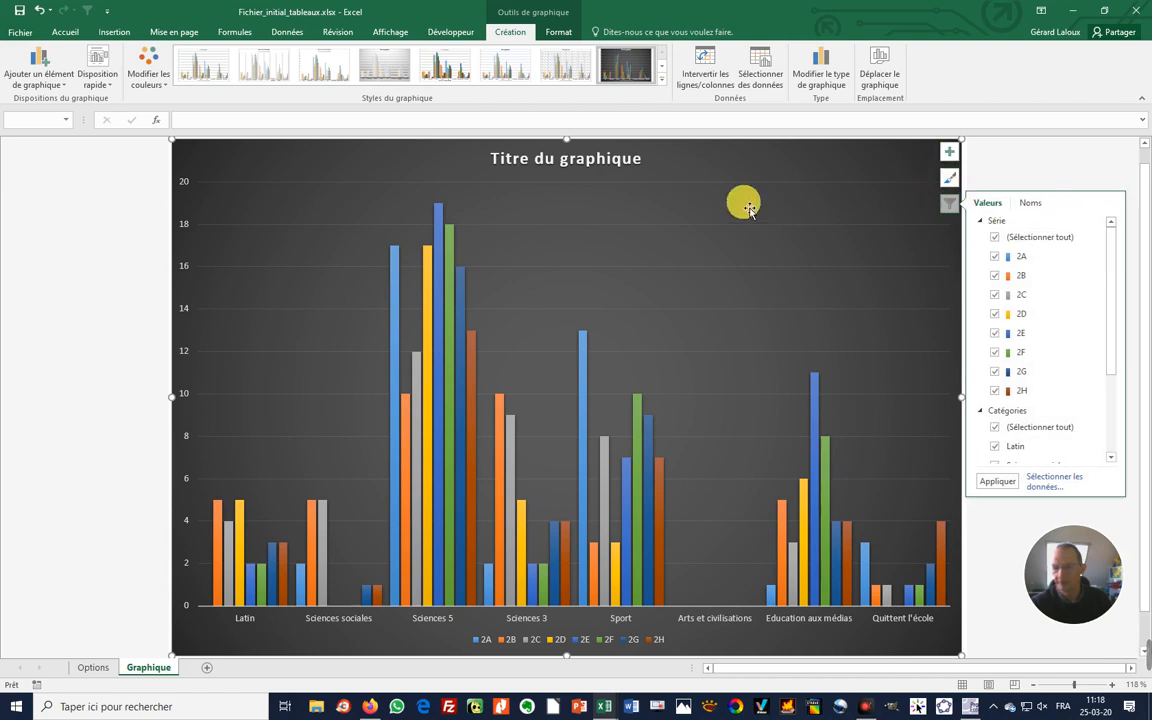
- Change the chart title to "Choix d'options"
click(600, 160)
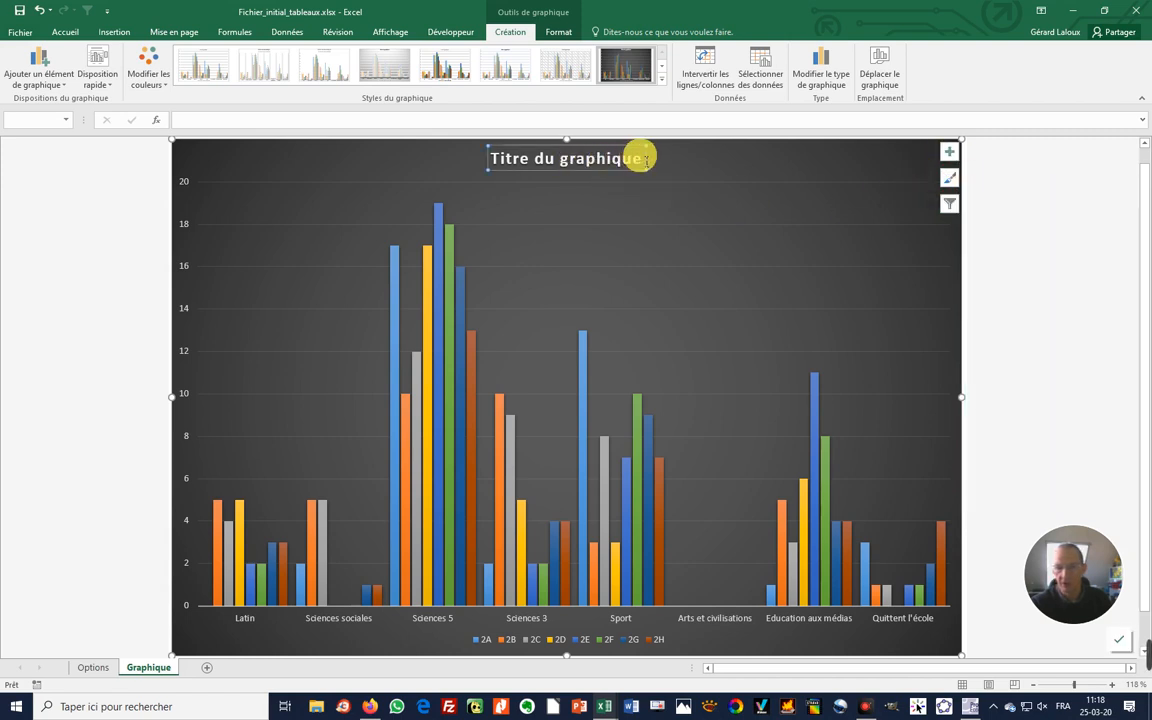
click(646, 161)
key(shift+Home)
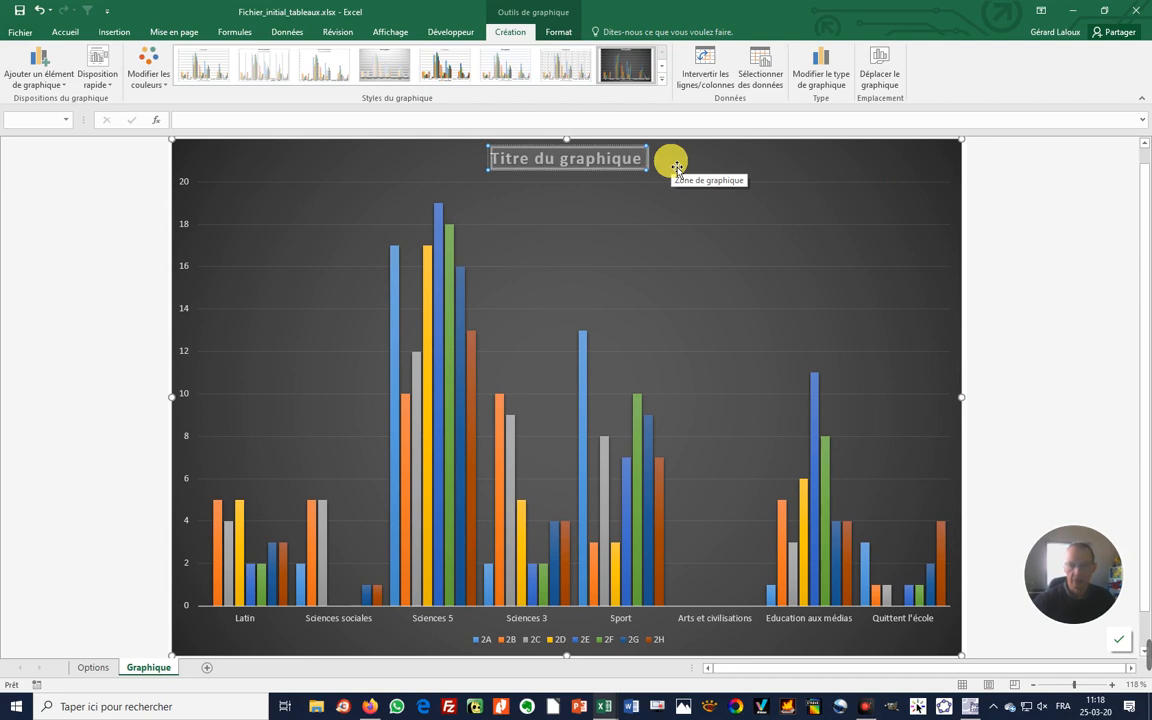
text(Choix)
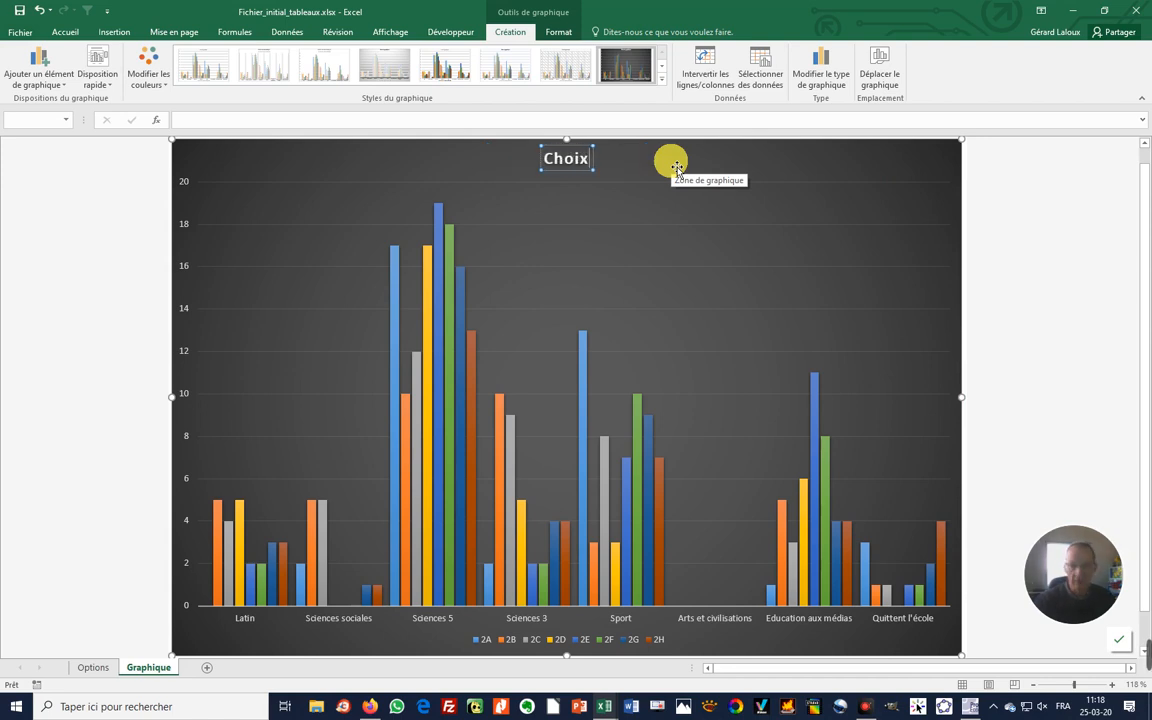
text( d'options)
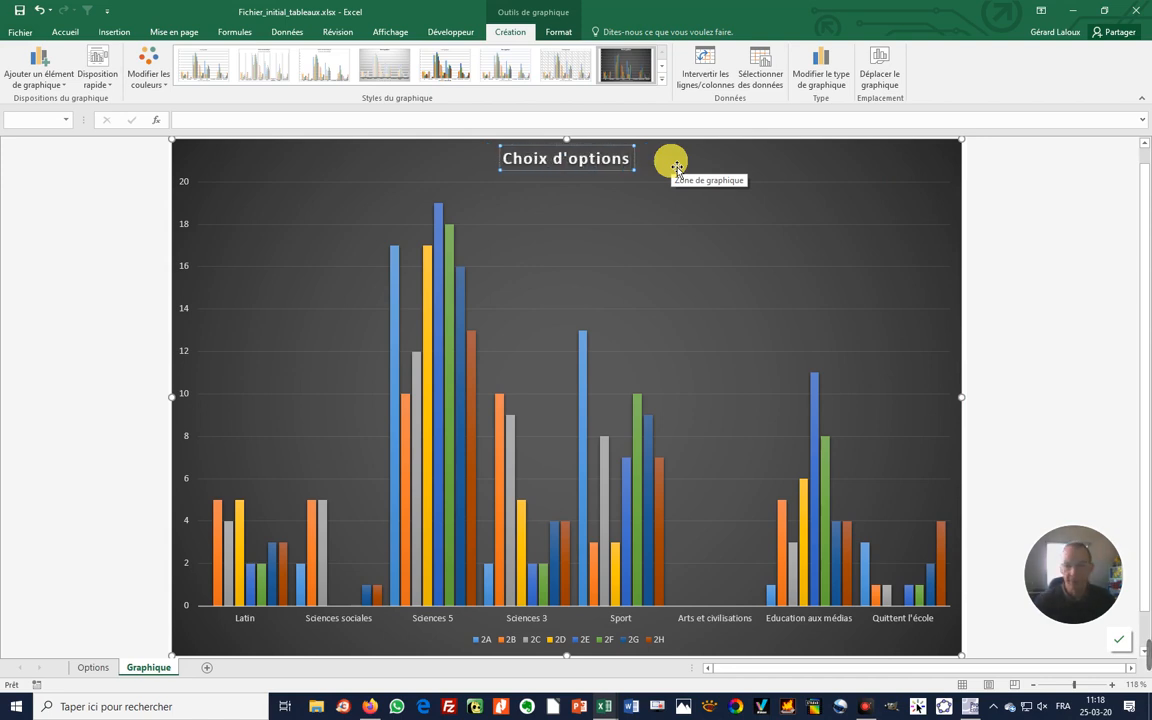
click(997, 190)
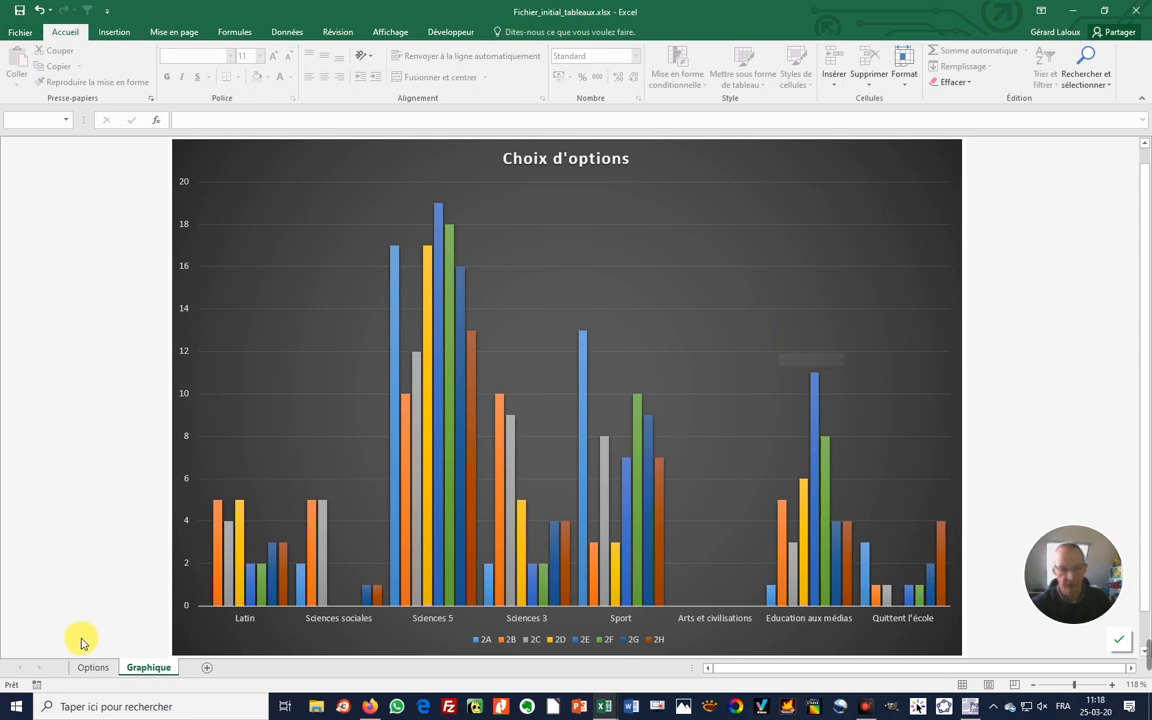
- Hide the gridlines on the Options sheet
click(93, 669)
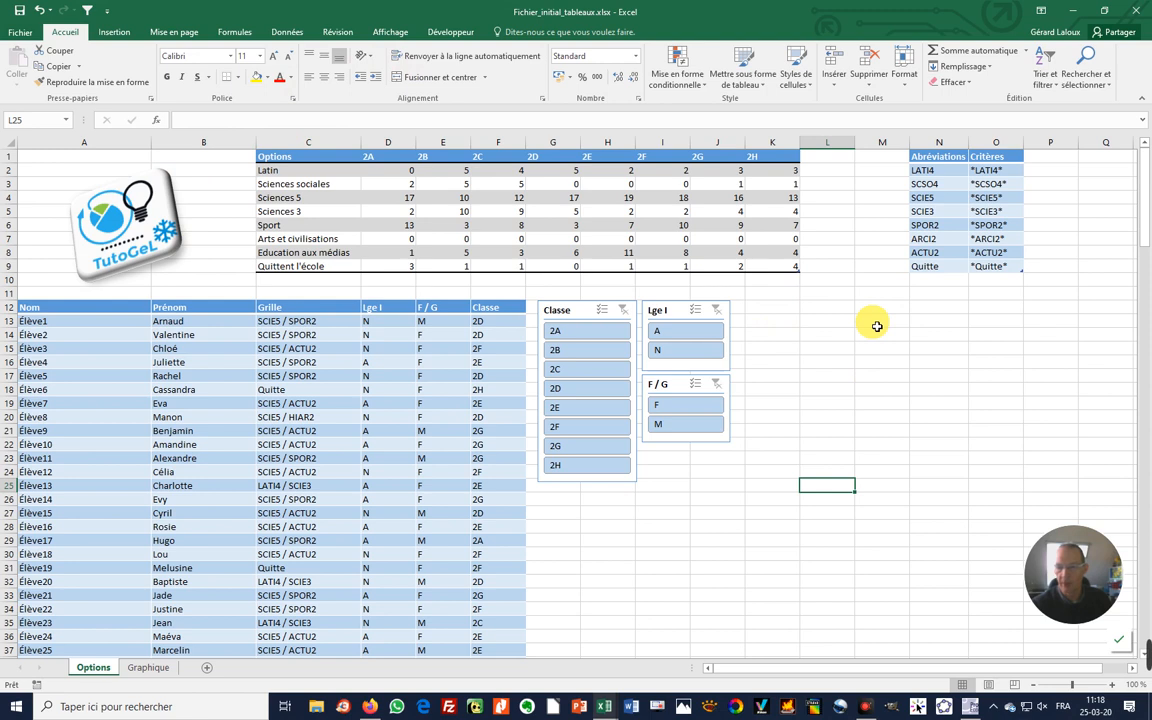
click(219, 187)
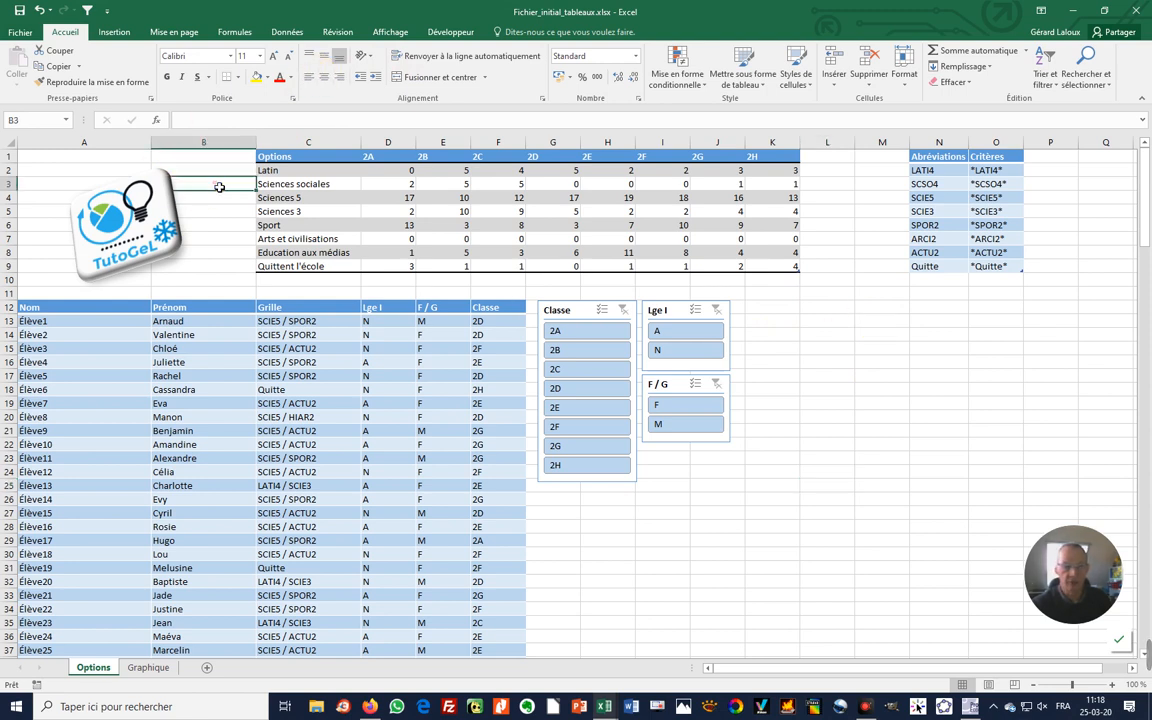
click(391, 33)
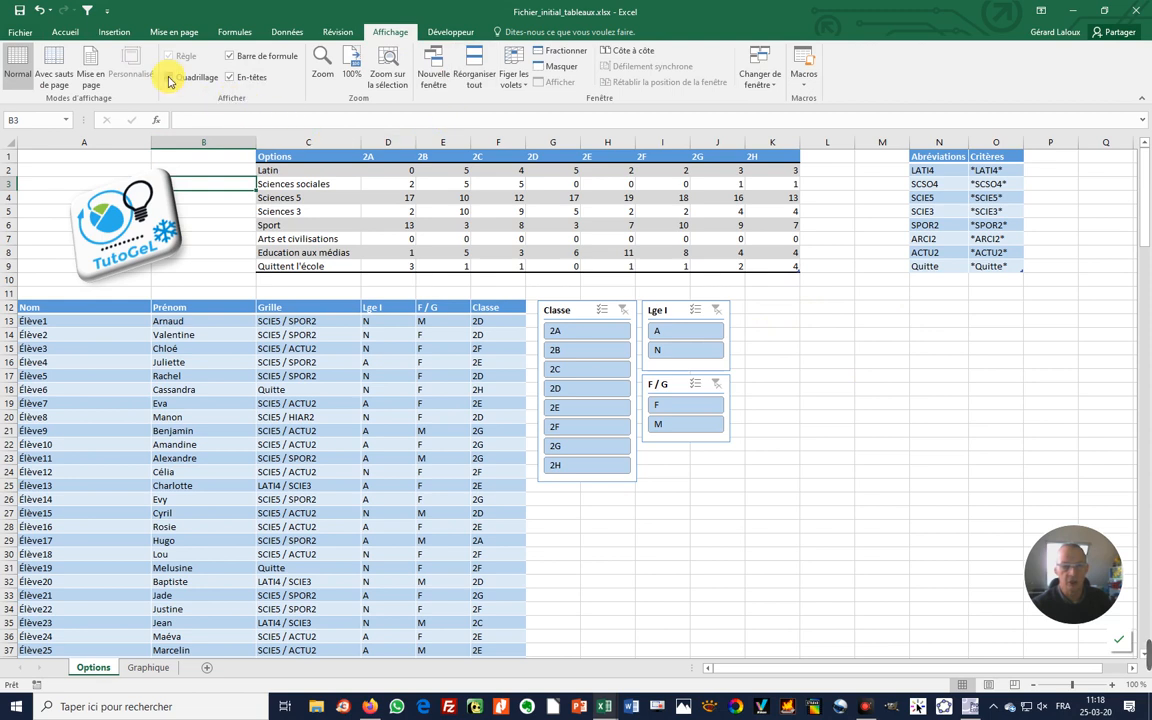
click(169, 78)
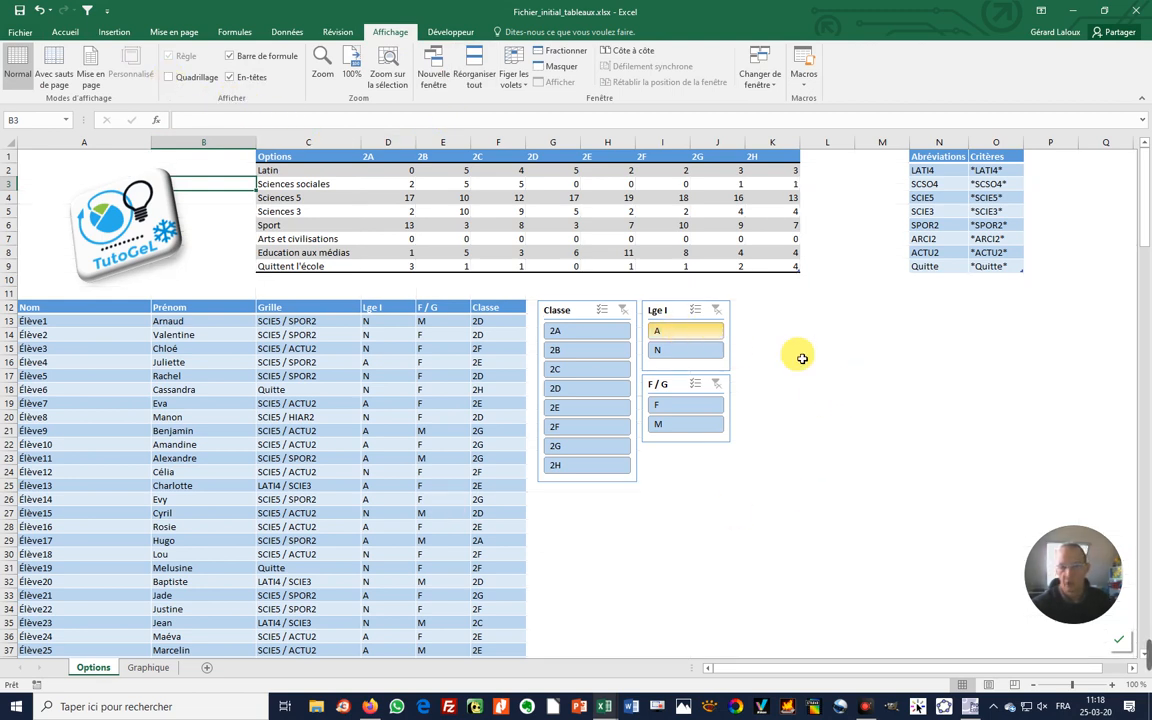
- Look up the Arts et civilisations code in the student list's Grille column and set its Abréviations entry to HIAR2
click(150, 668)
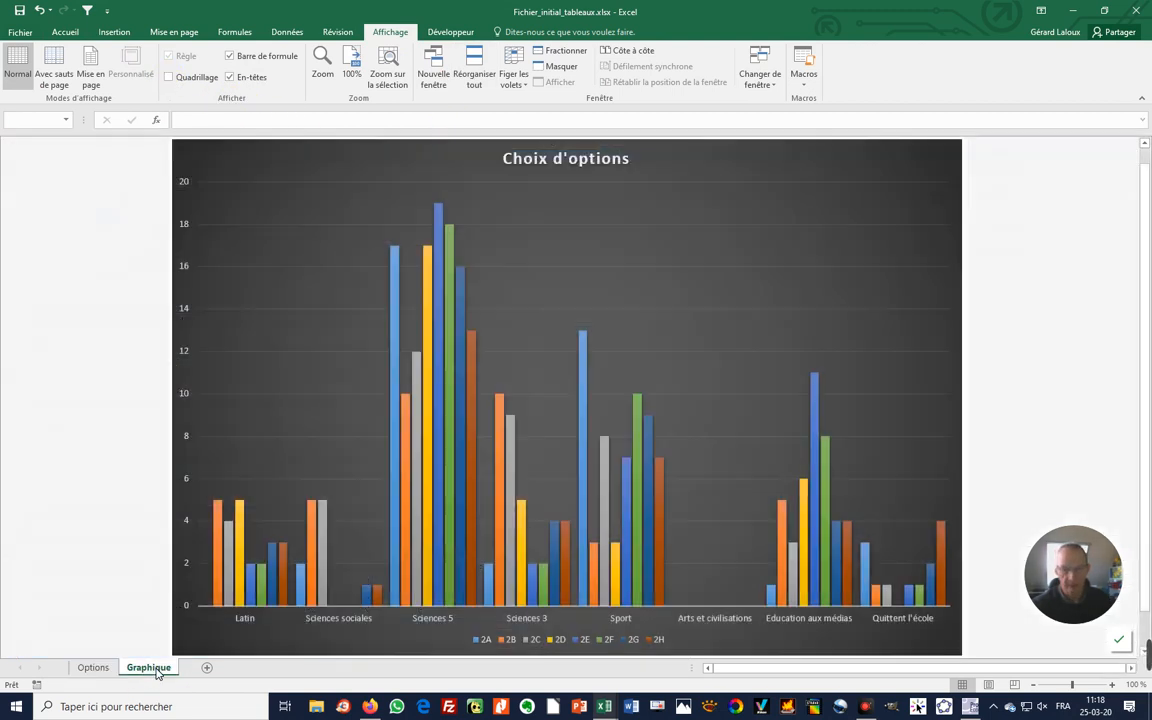
click(95, 668)
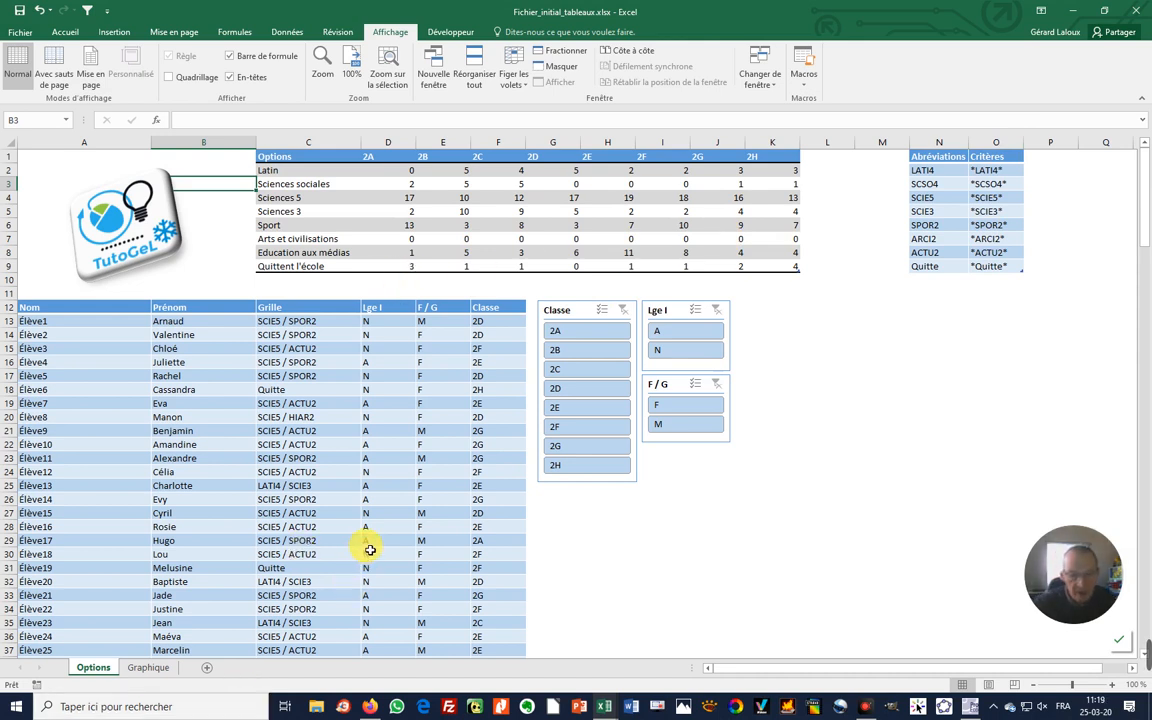
scroll(369, 548, down, 5)
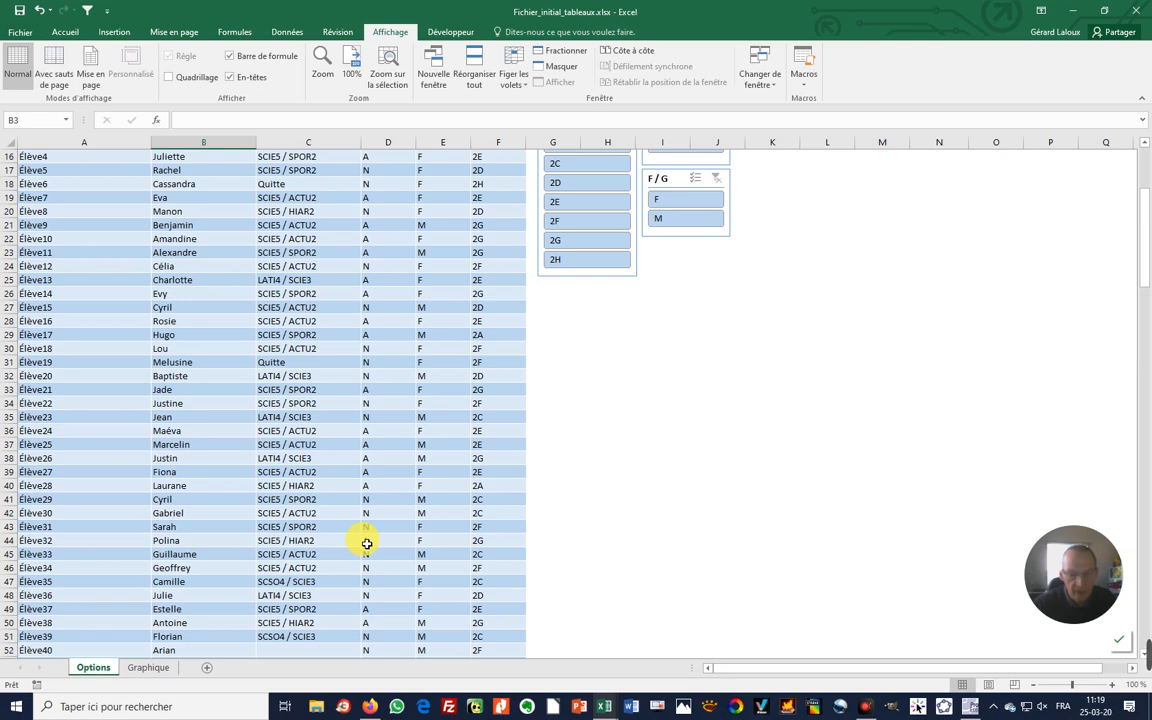
scroll(345, 538, down, 4)
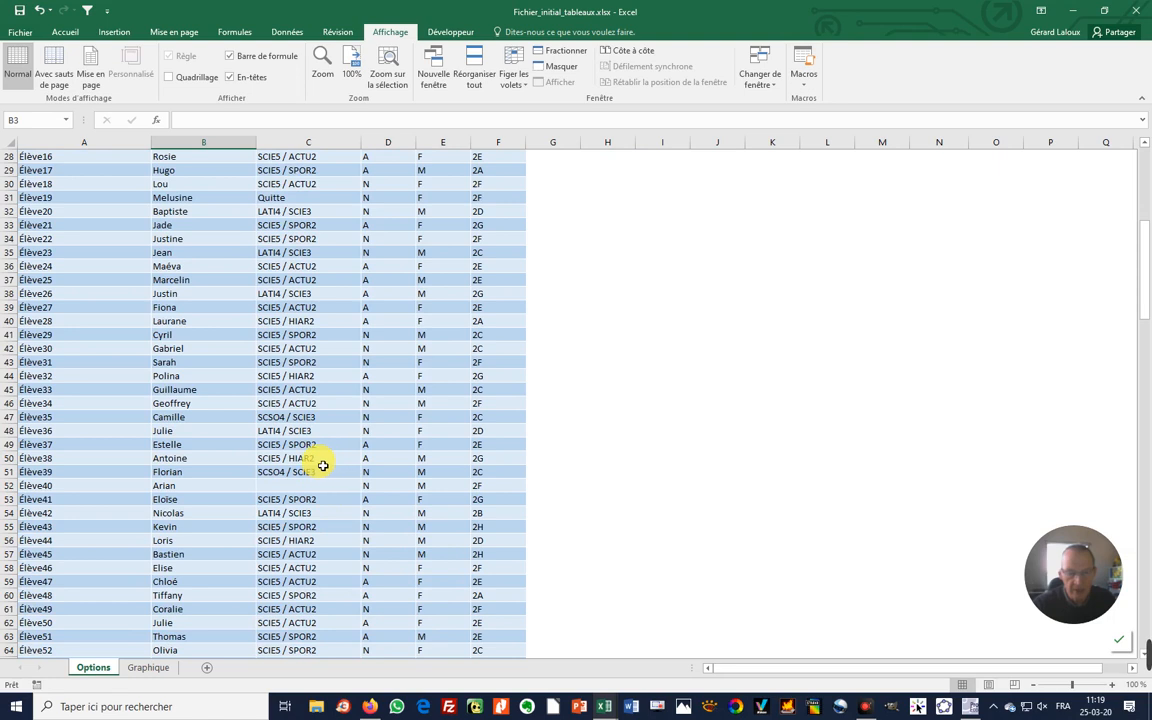
scroll(576, 465, up, 9)
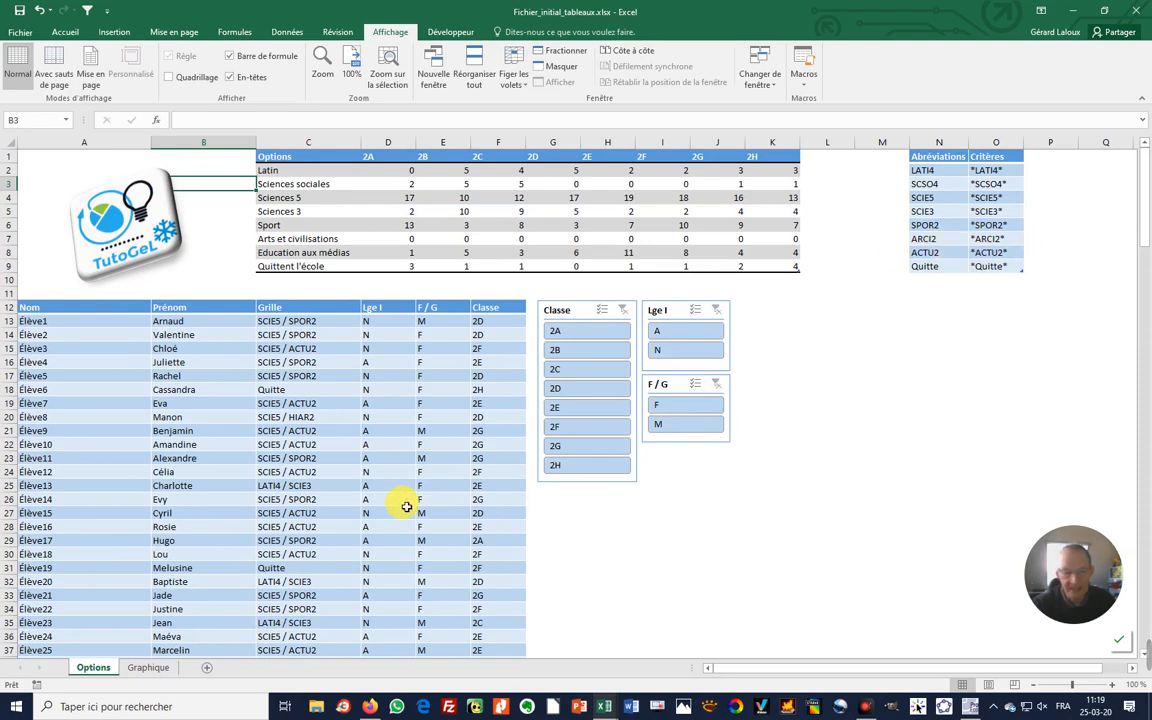
scroll(424, 505, down, 5)
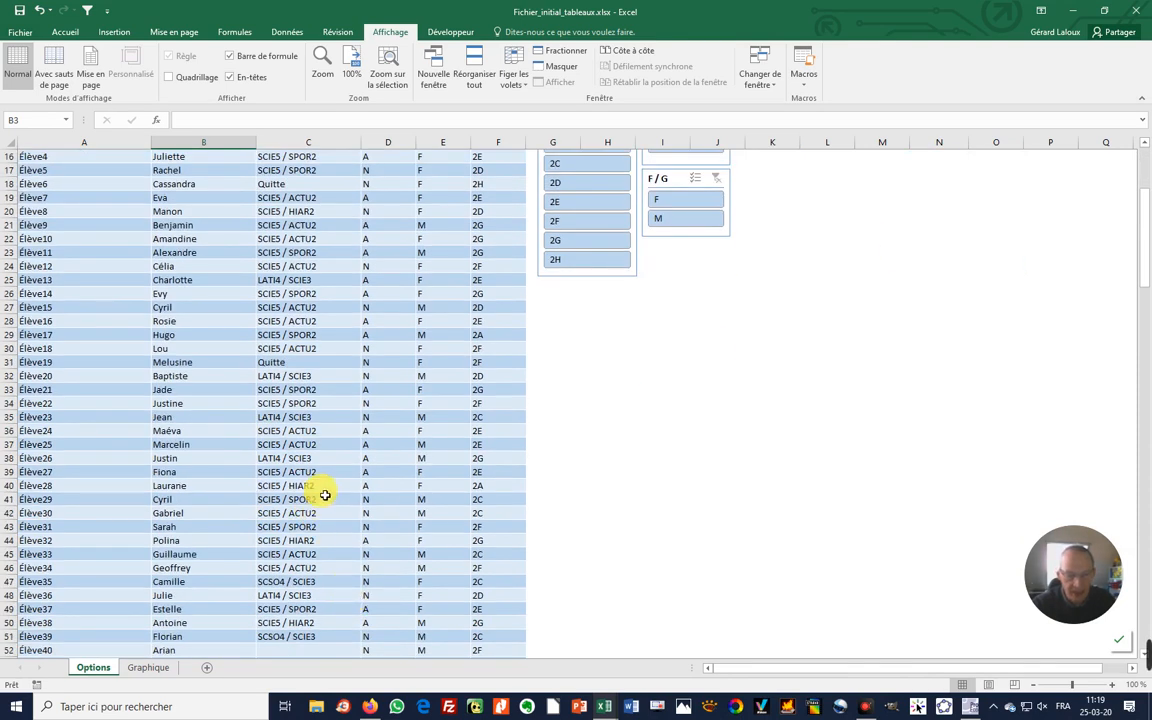
scroll(324, 497, up, 5)
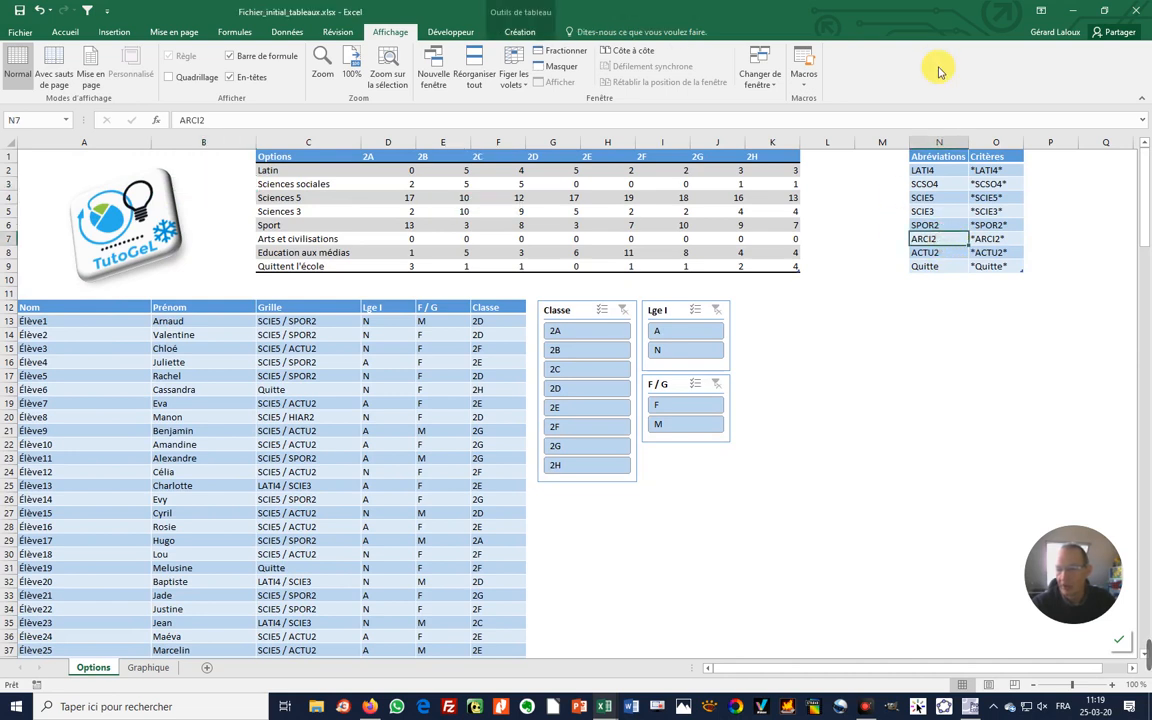
text(H)
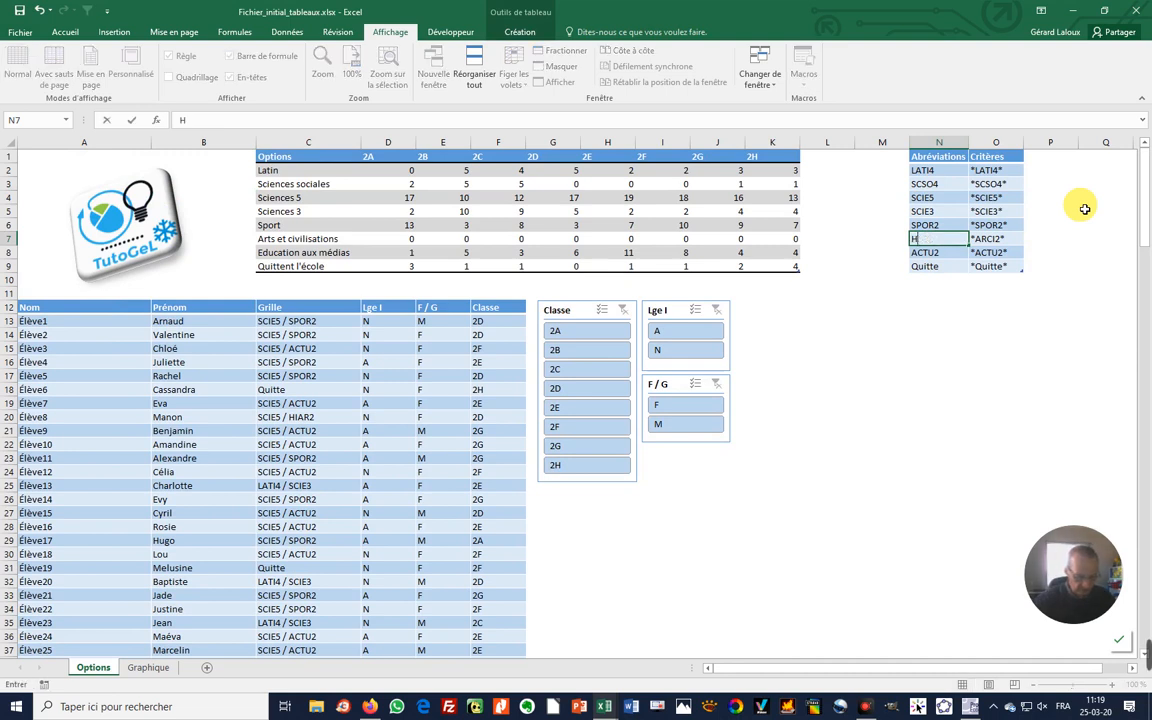
text(IAR)
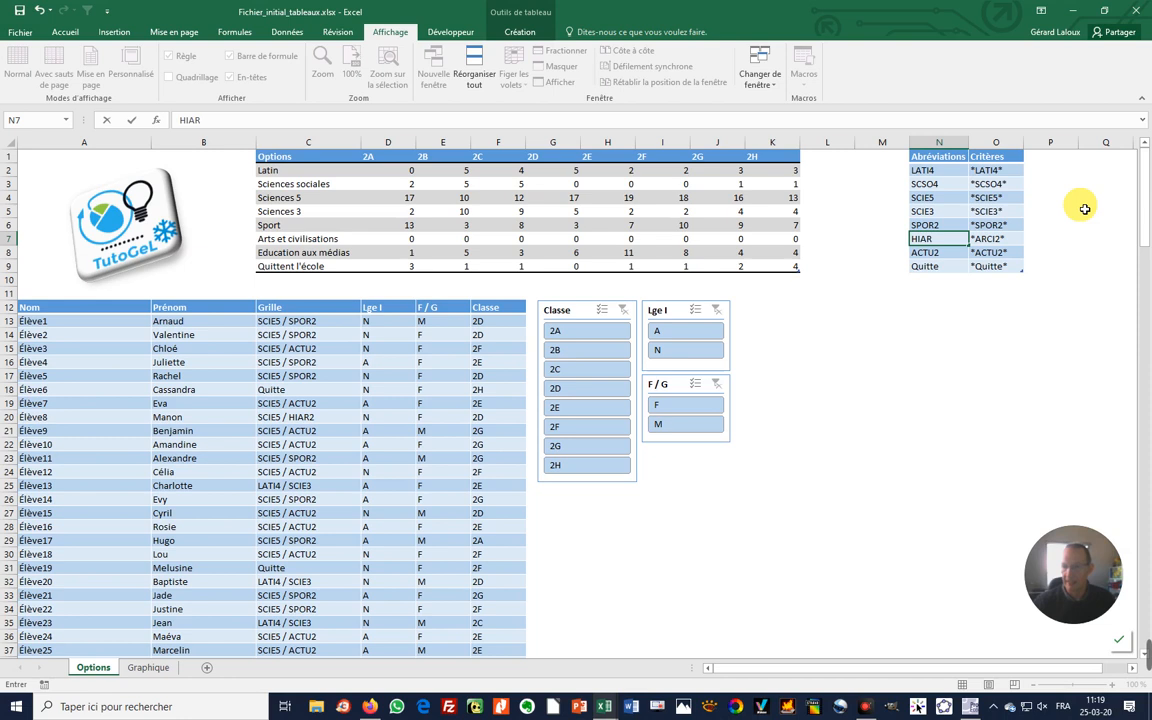
text(2)
key(Return)
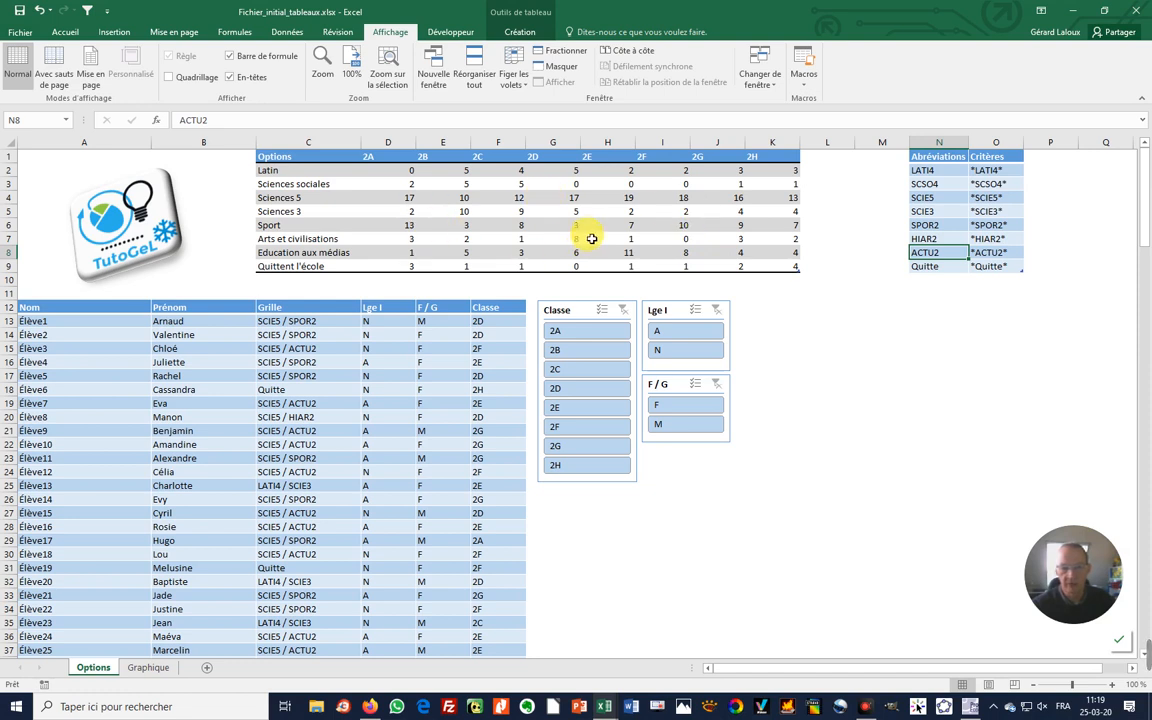
click(548, 226)
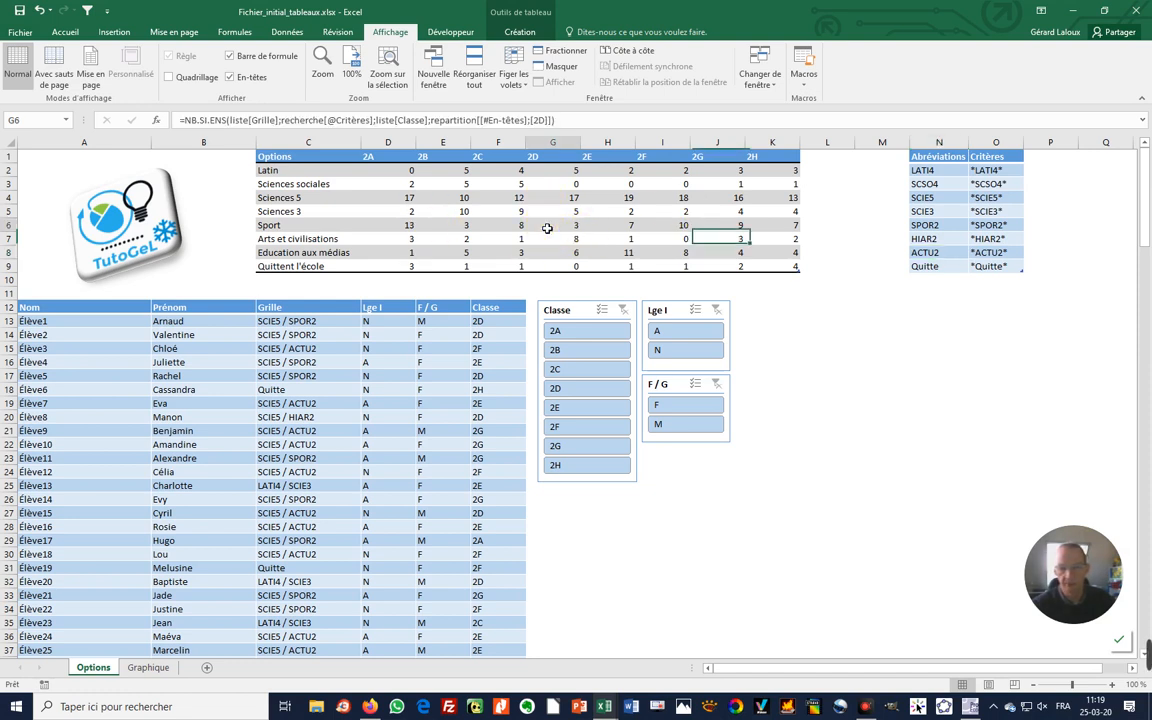